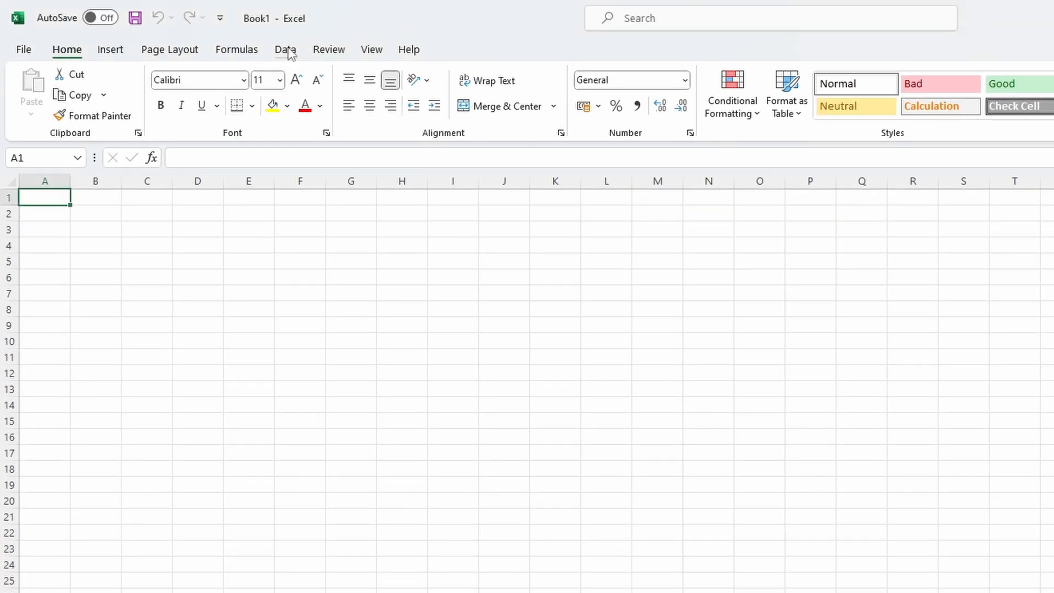
Step: Connect to the HR - DATA.xlsx workbook as an external data source for the blank workbook
left_click(286, 49)
left_click(32, 110)
mouse_move(82, 140)
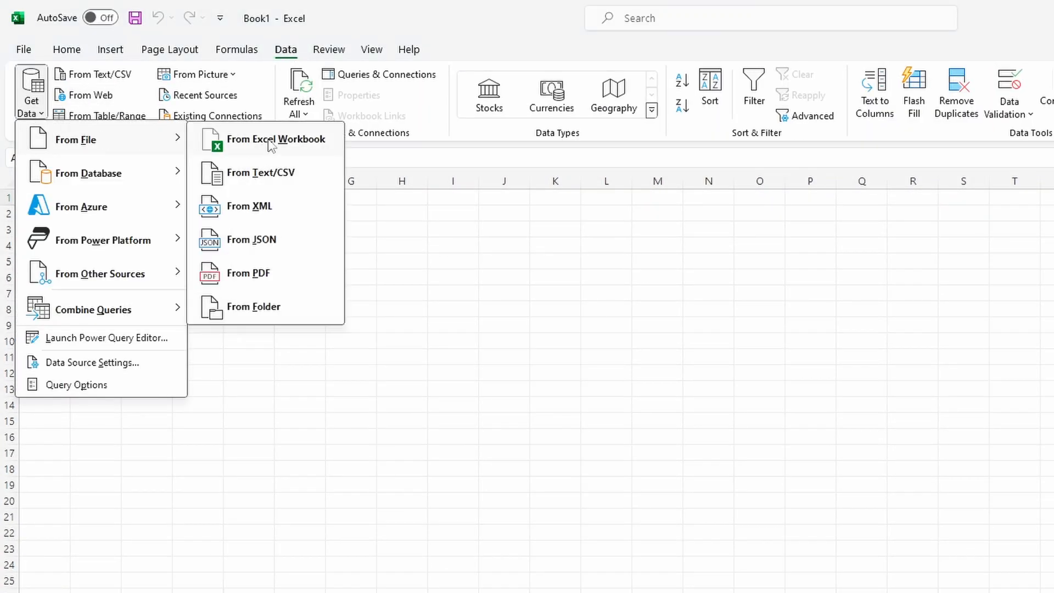
left_click(272, 142)
left_click(234, 155)
left_click(805, 547)
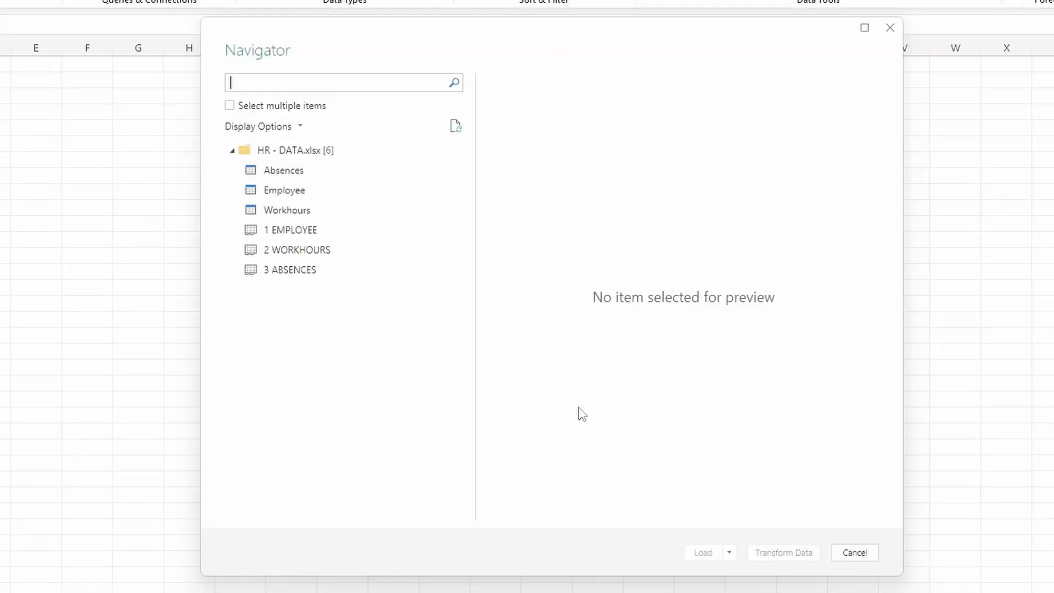
Step: Allow multiple items and choose the 1 EMPLOYEE, 2 WORKHOURS and 3 ABSENCES sheets for import
left_click(230, 105)
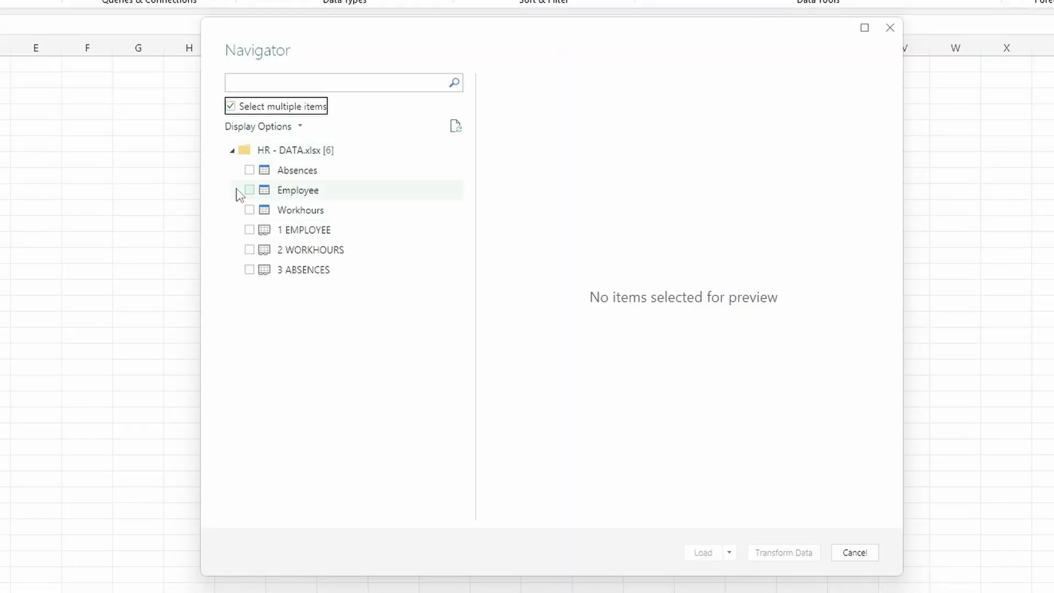
left_click(249, 229)
left_click(249, 250)
left_click(249, 269)
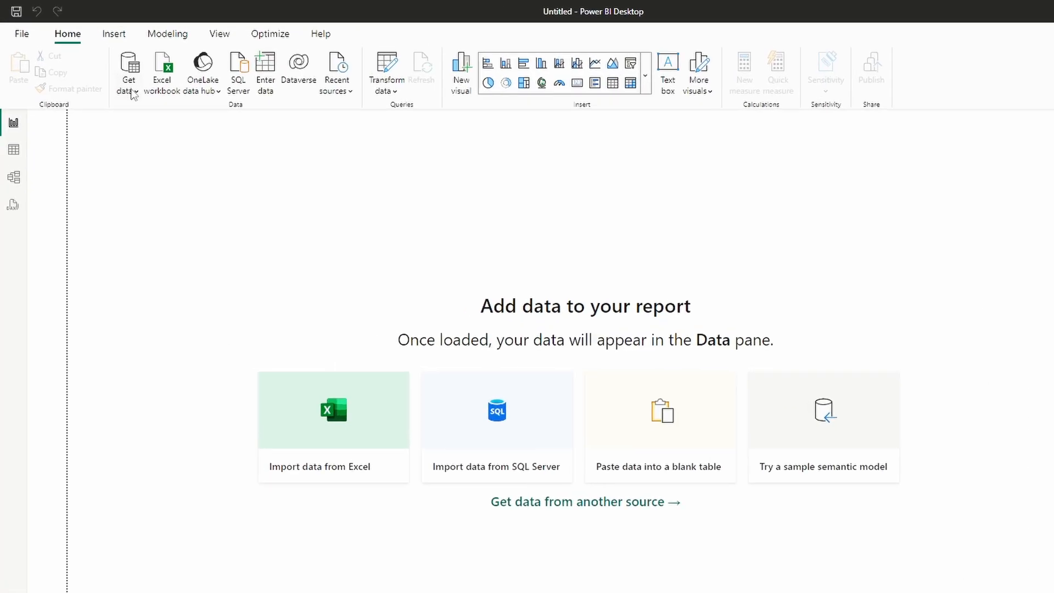
Step: In Power BI Desktop, connect to the HR - DATA Excel workbook in the EXCEL FILES folder as a data source
left_click(103, 72)
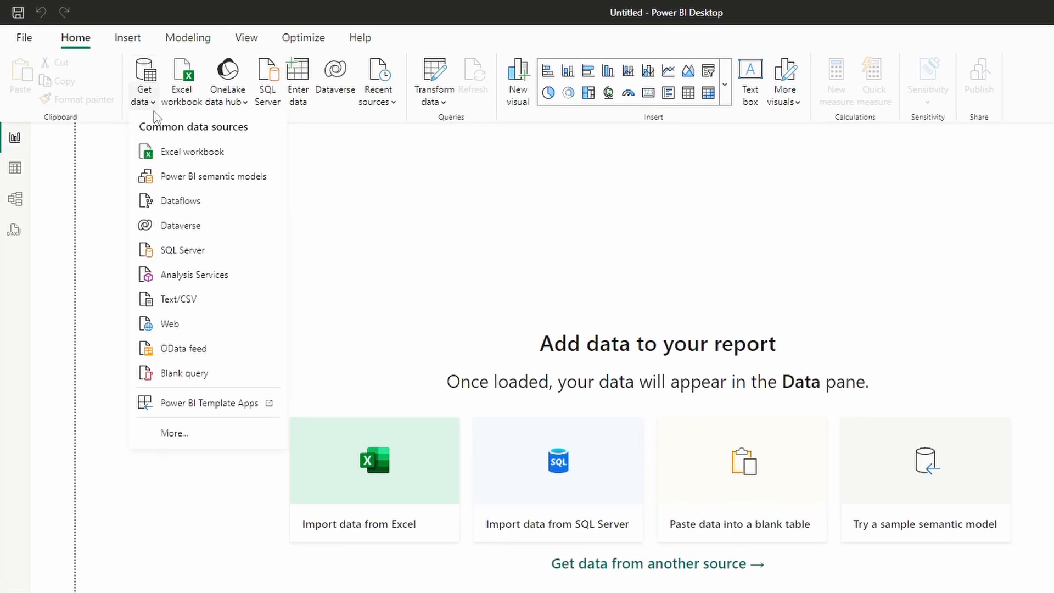
left_click(172, 152)
left_click(173, 148)
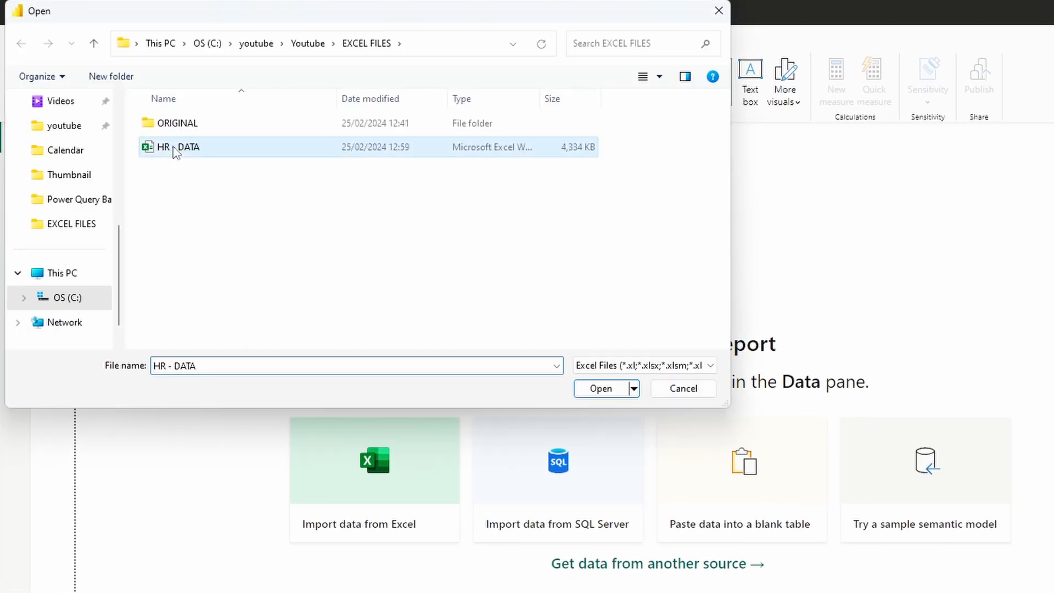
left_click(599, 391)
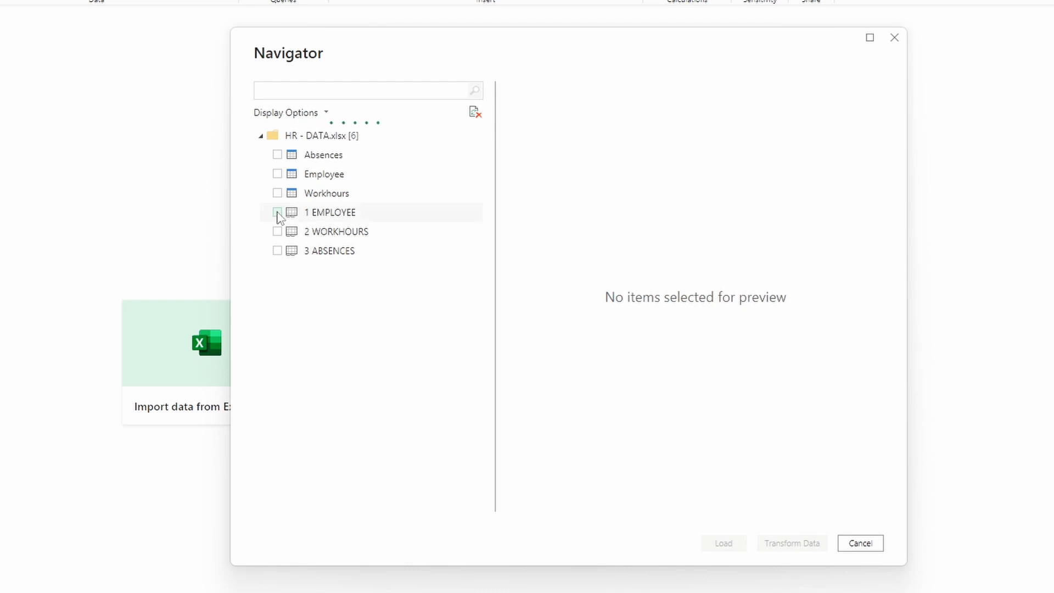
Step: Choose the 1 EMPLOYEE, 2 WORKHOURS and 3 ABSENCES sheets and load them for transformation in Power Query
left_click(278, 213)
left_click(277, 231)
left_click(277, 250)
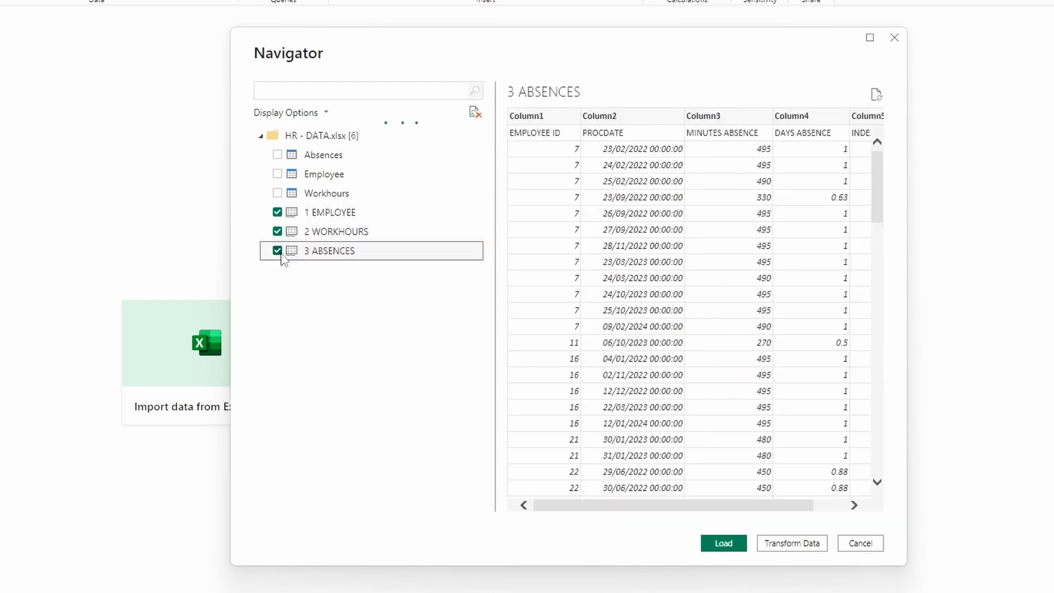
left_click(789, 542)
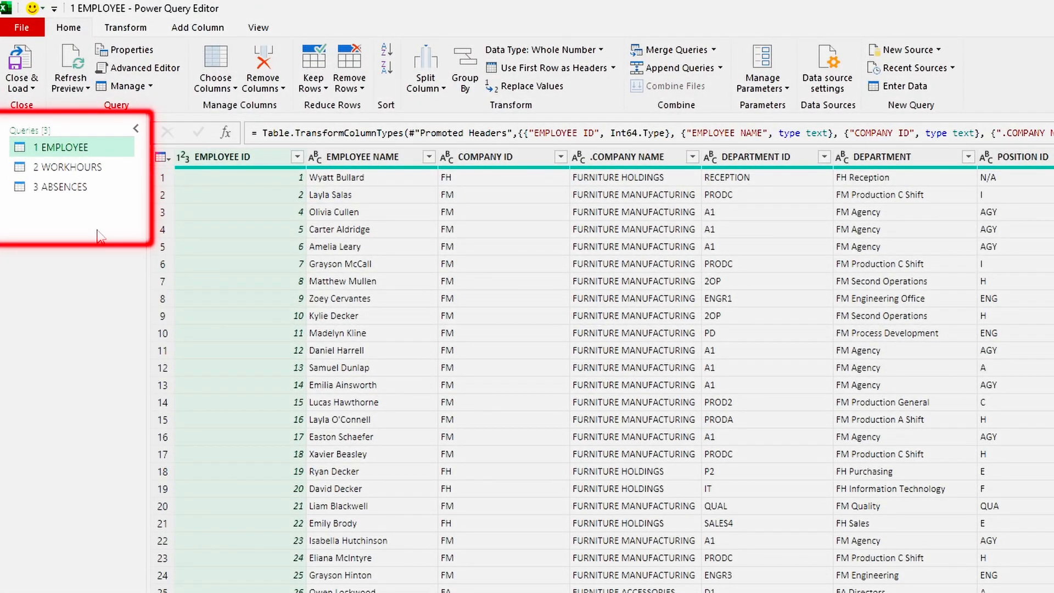
Step: In Excel's Power Query Editor, look through the workhours, absences and employee queries and the available transformation and column-adding commands
left_click(98, 168)
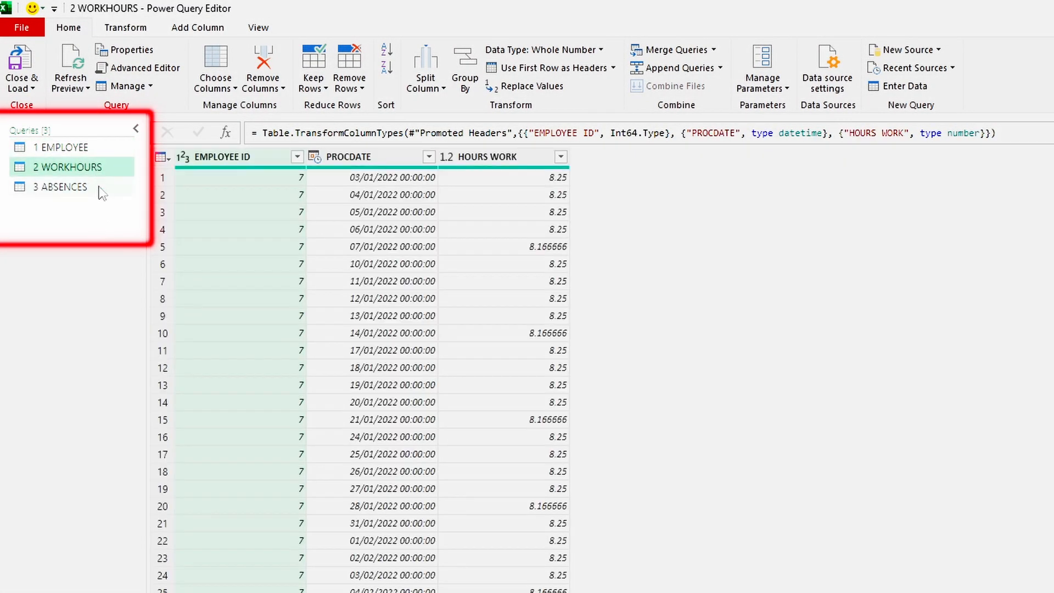
left_click(100, 187)
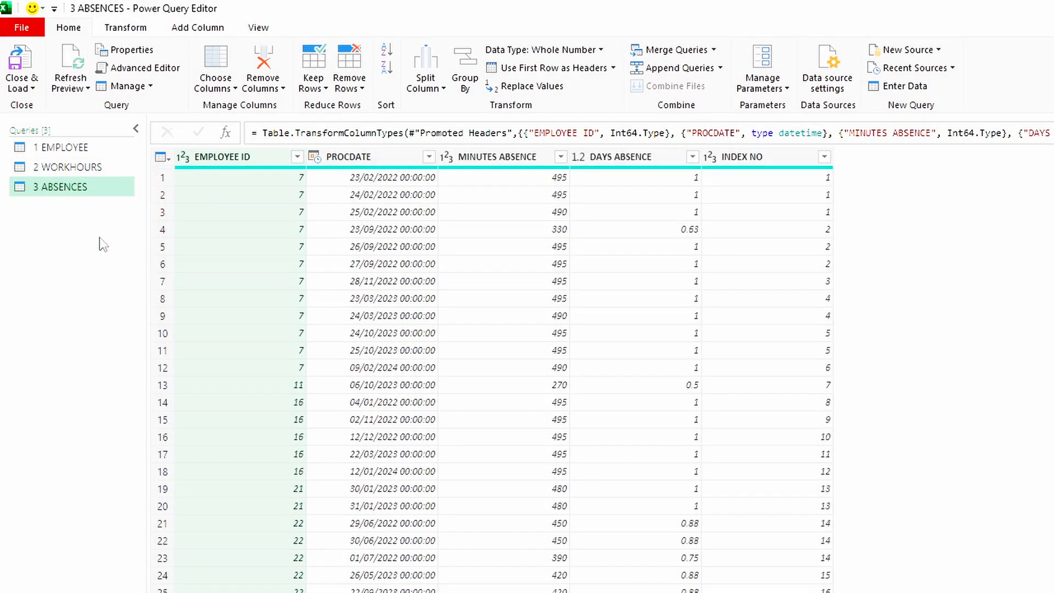
left_click(100, 148)
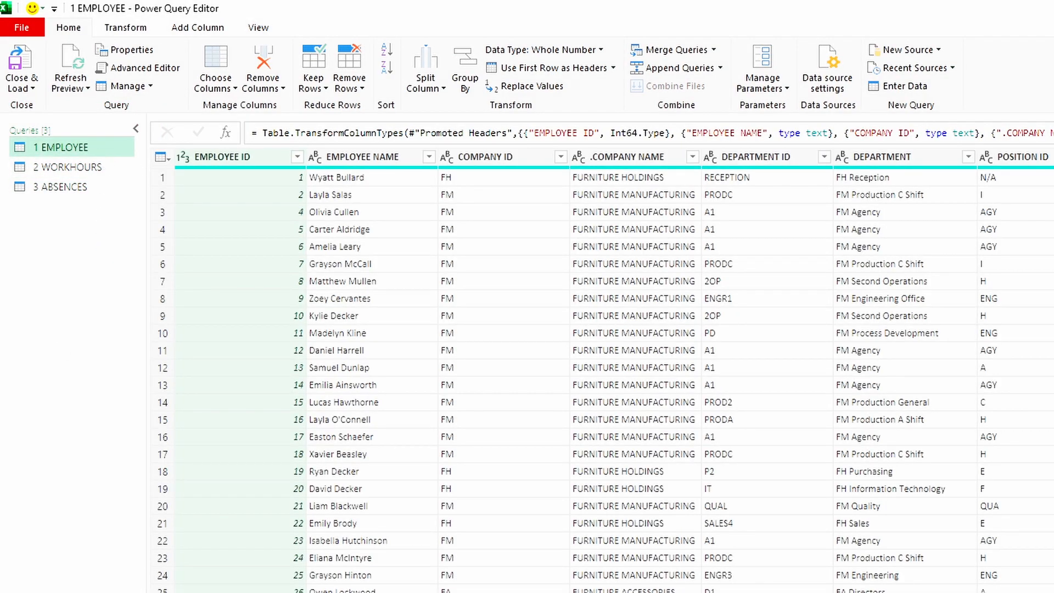
left_click_drag(147, 573, 497, 581)
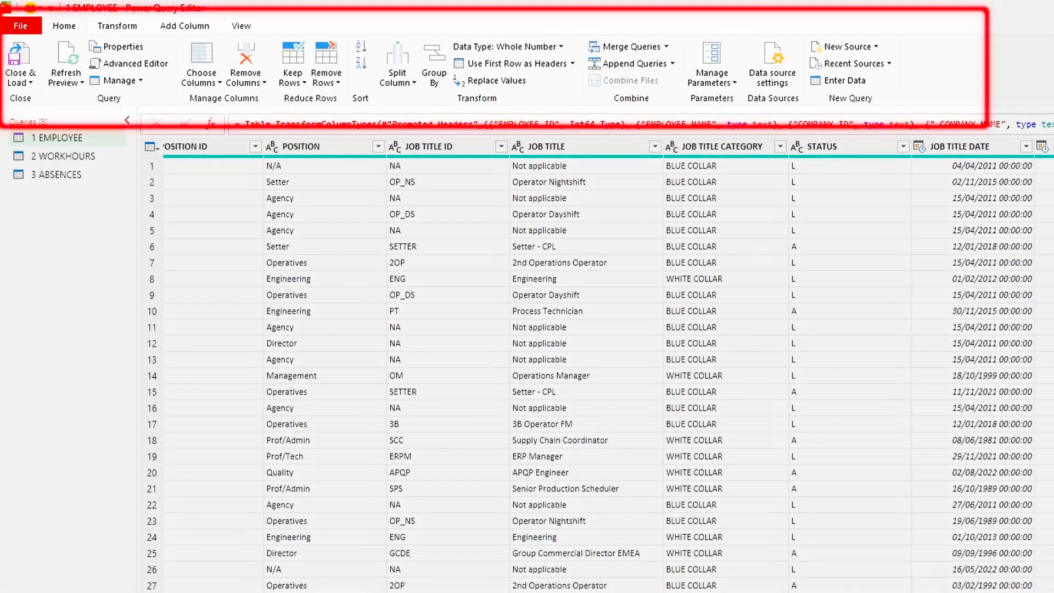
scroll(597, 366, "left", 12)
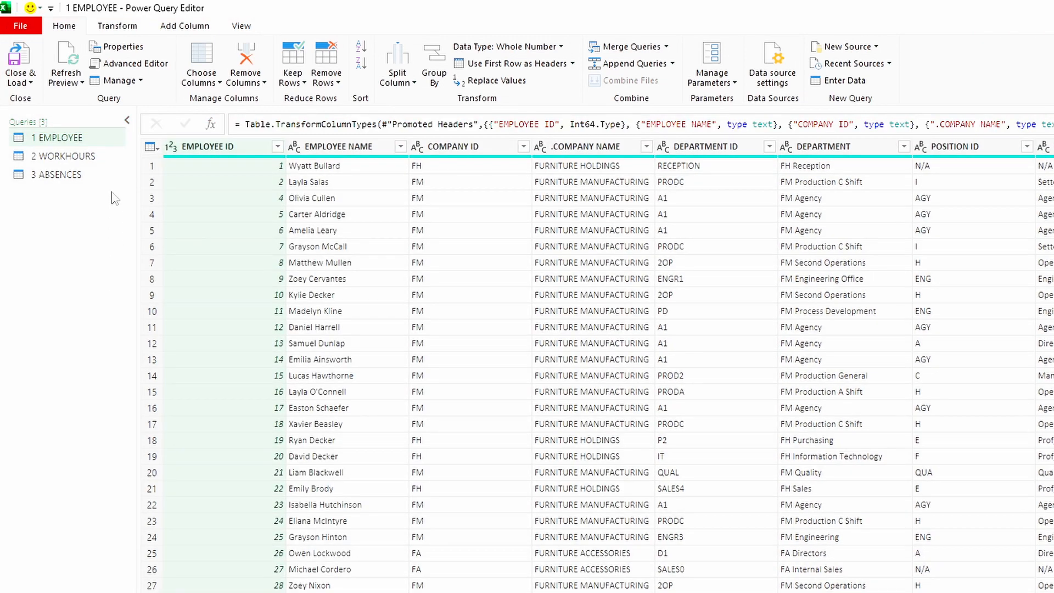
left_click(120, 27)
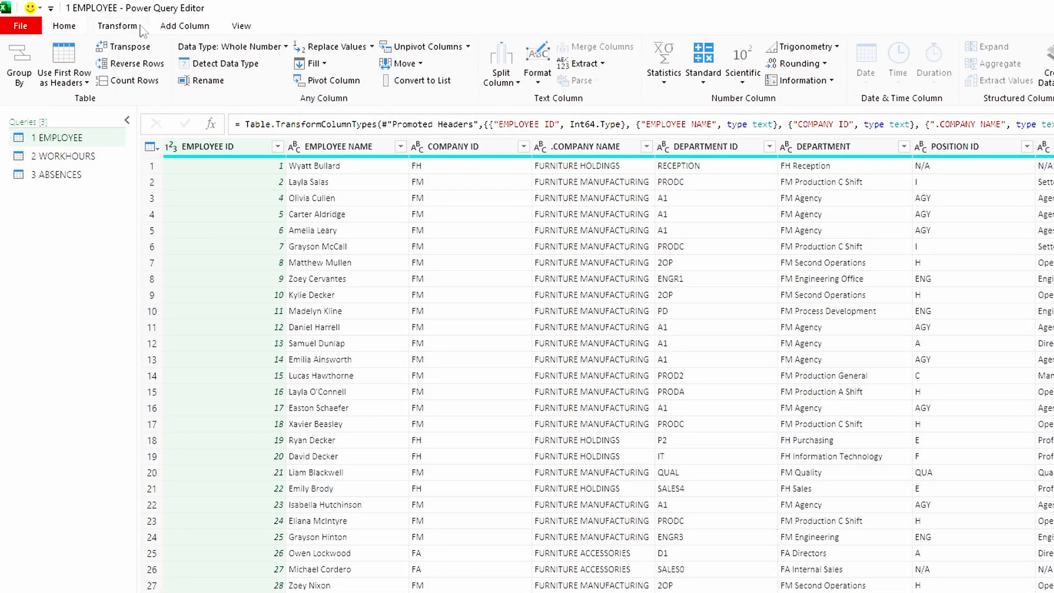
left_click(185, 28)
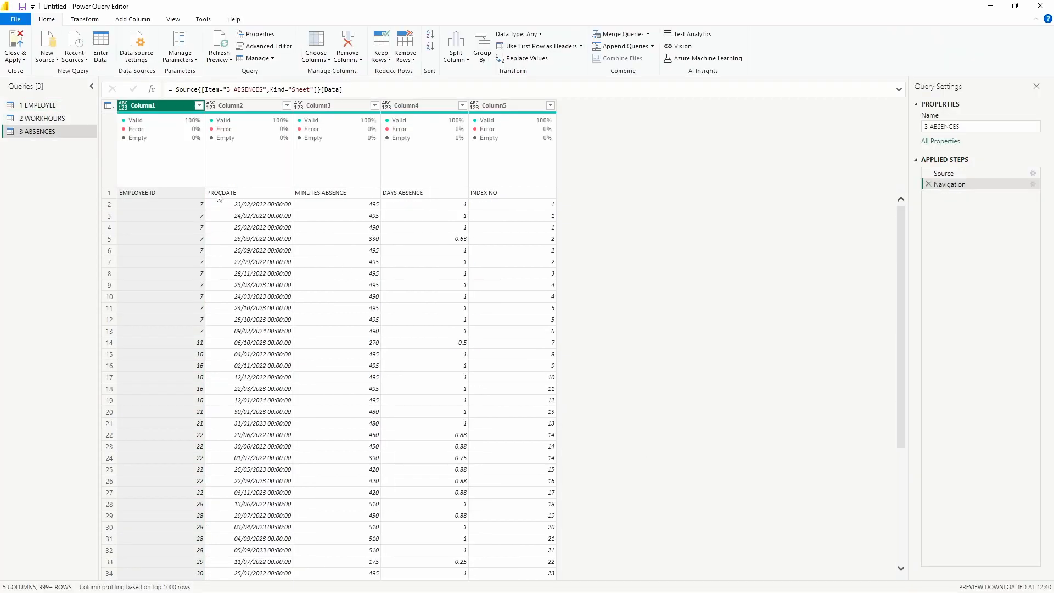
Step: In Power BI's Power Query Editor, base column profiling of the 1 EMPLOYEE query on the entire data set
left_click(58, 106)
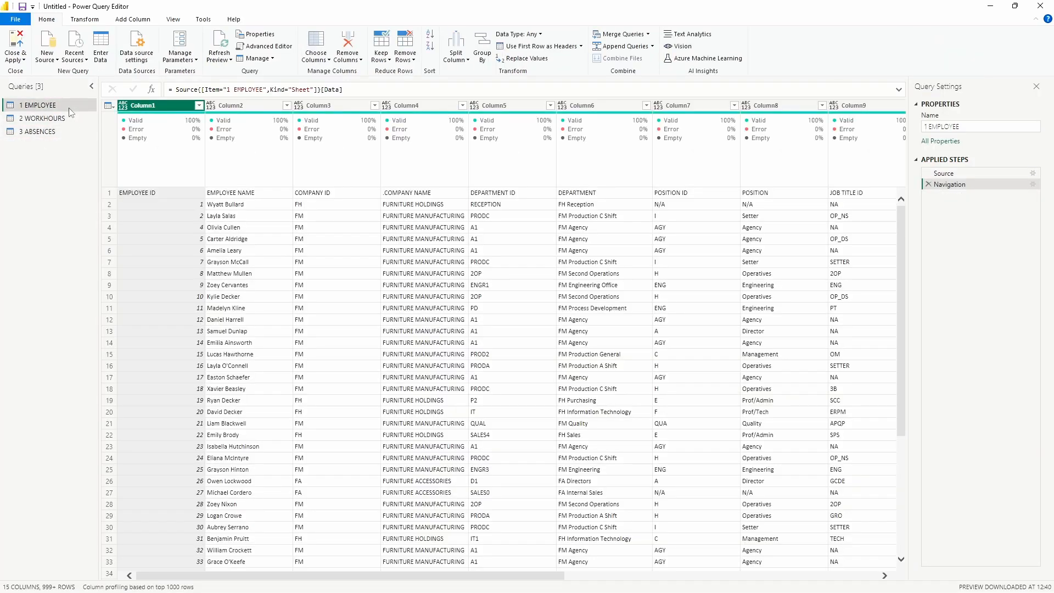
left_click(174, 20)
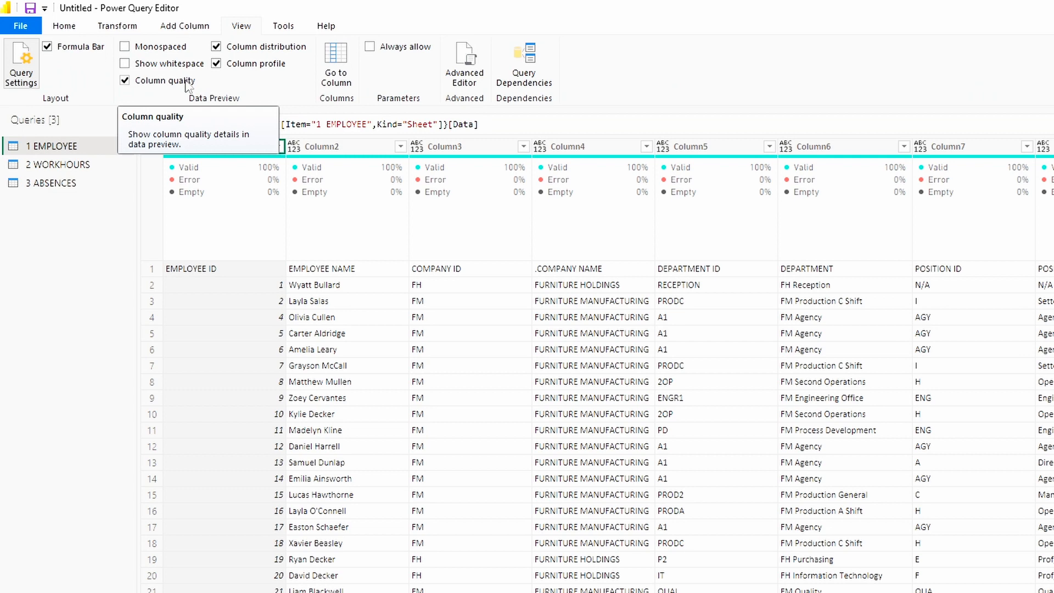
left_click(190, 584)
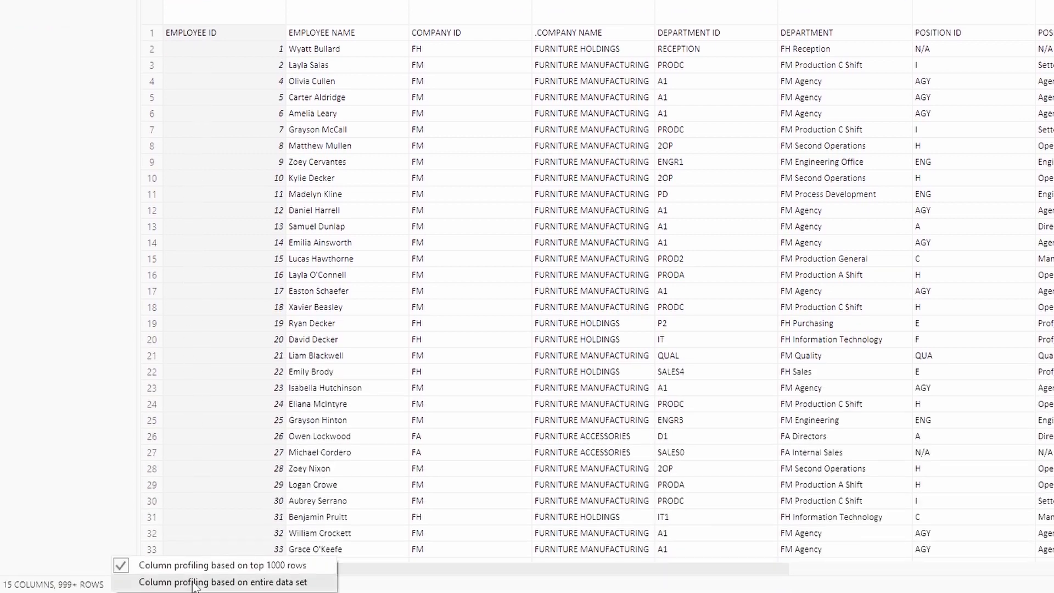
left_click(193, 583)
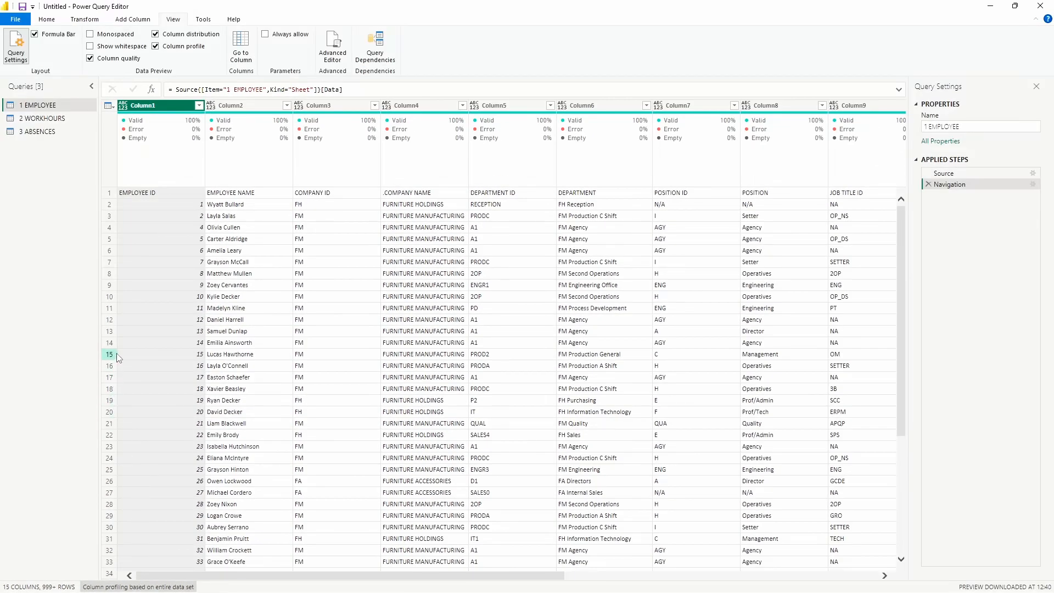
Step: Promote the first row of the 1 EMPLOYEE query to column headers
left_click(110, 193)
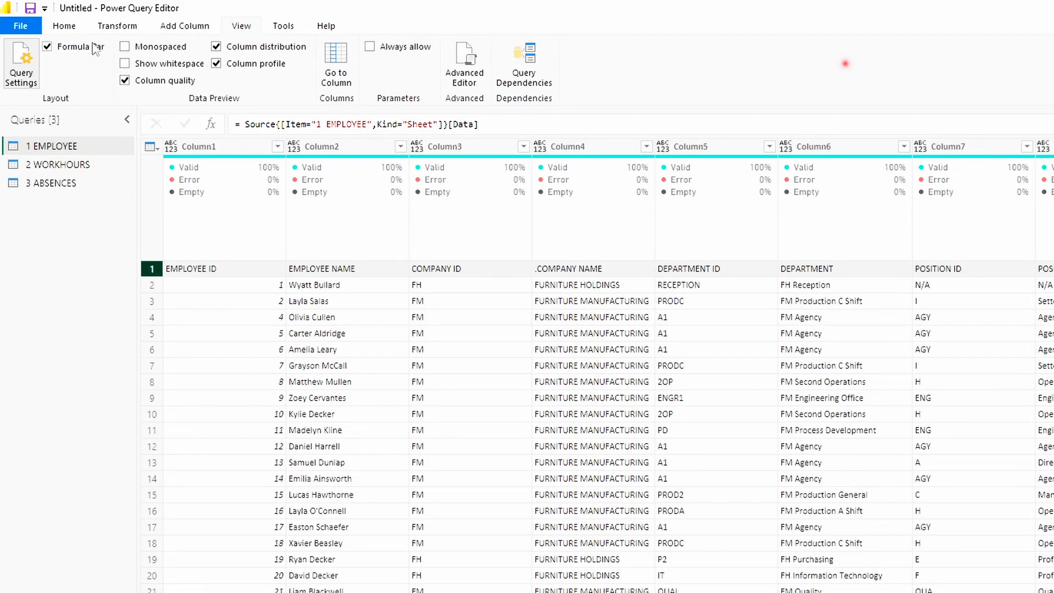
left_click(73, 30)
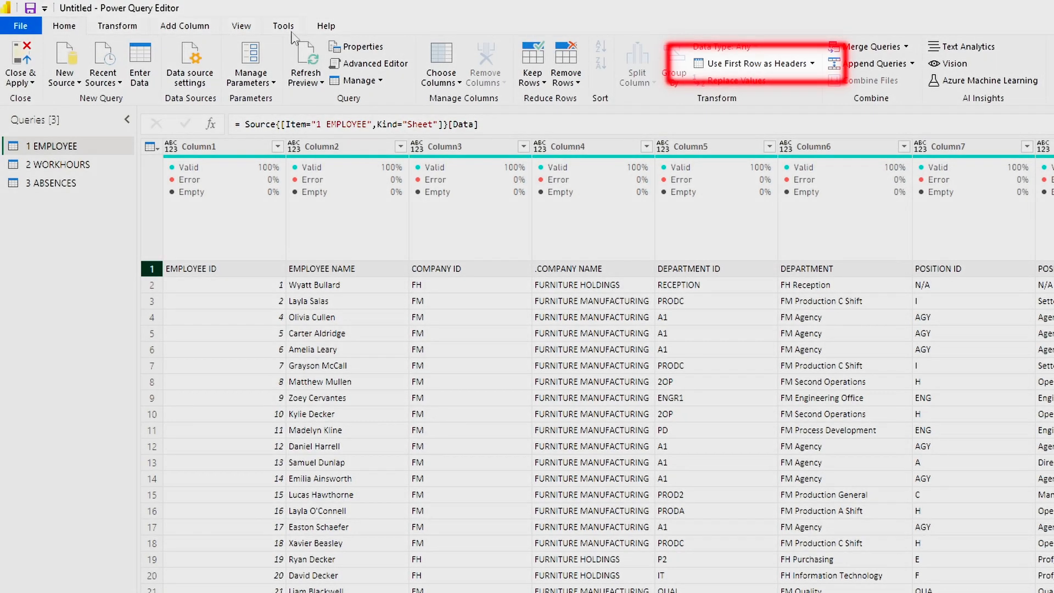
left_click(713, 64)
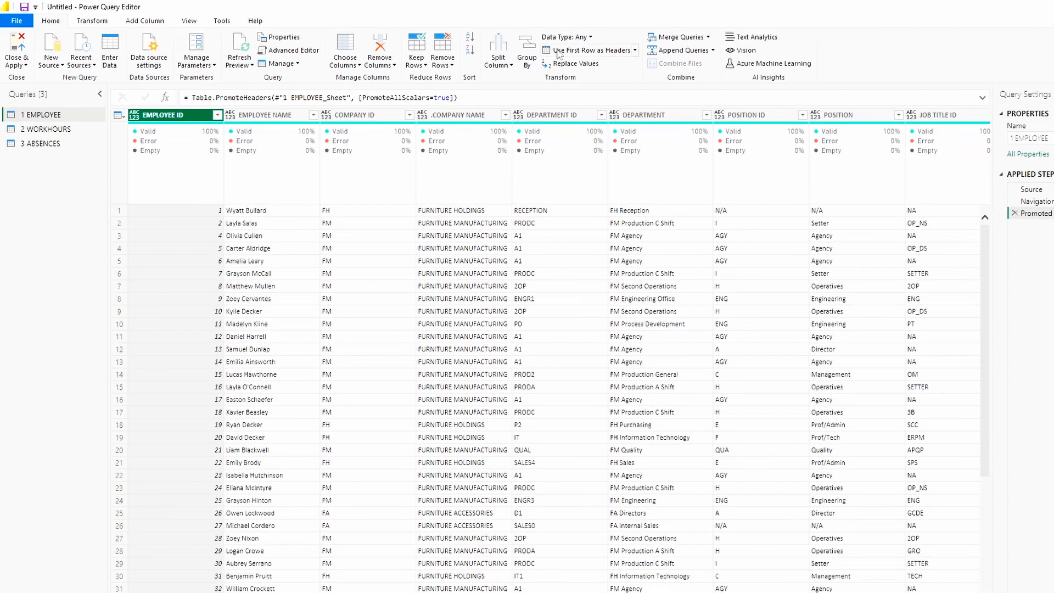
Step: Change the data type of the EMPLOYEE ID column to Whole Number
left_click(171, 152)
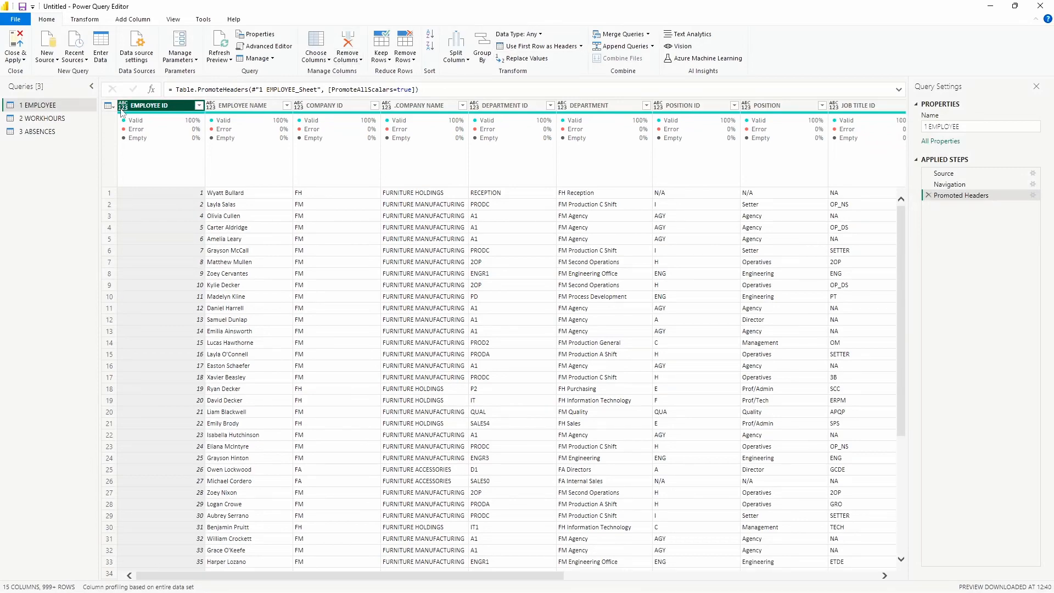
left_click(122, 109)
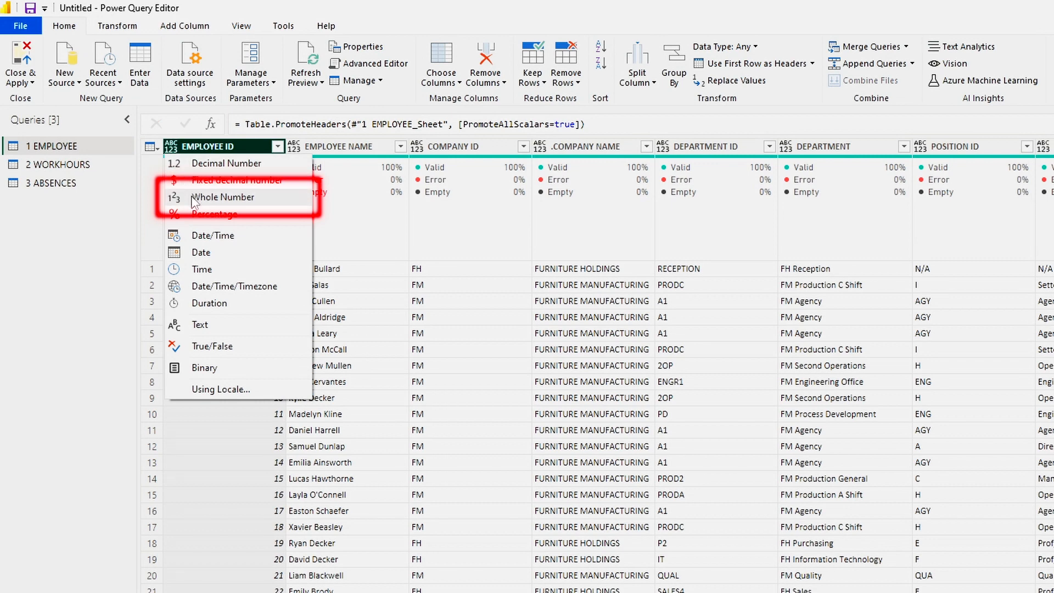
left_click(193, 200)
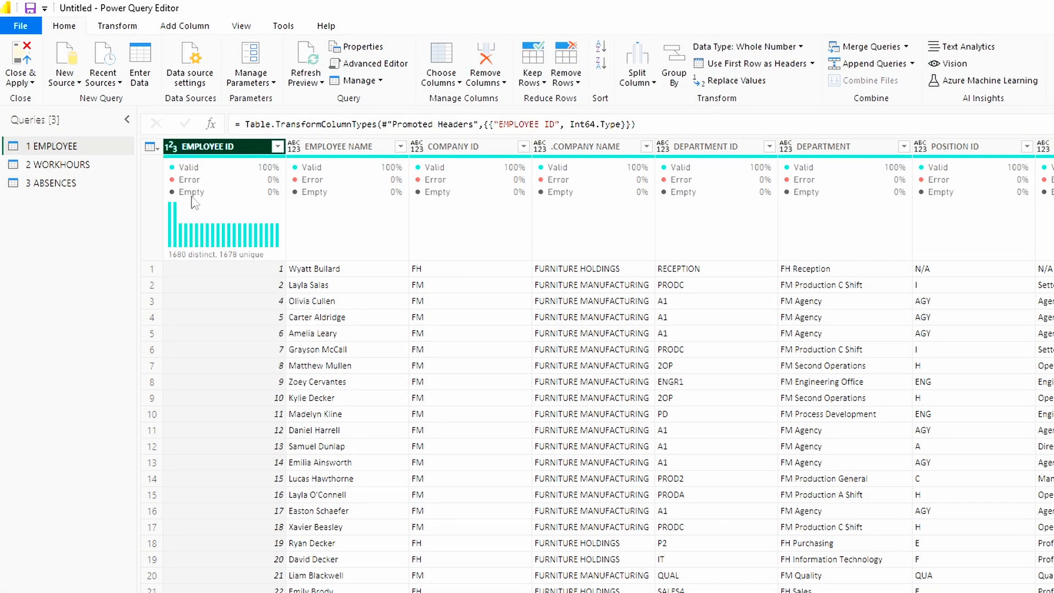
Step: Remove the rows with duplicate values in the EMPLOYEE ID column
mouse_move(198, 252)
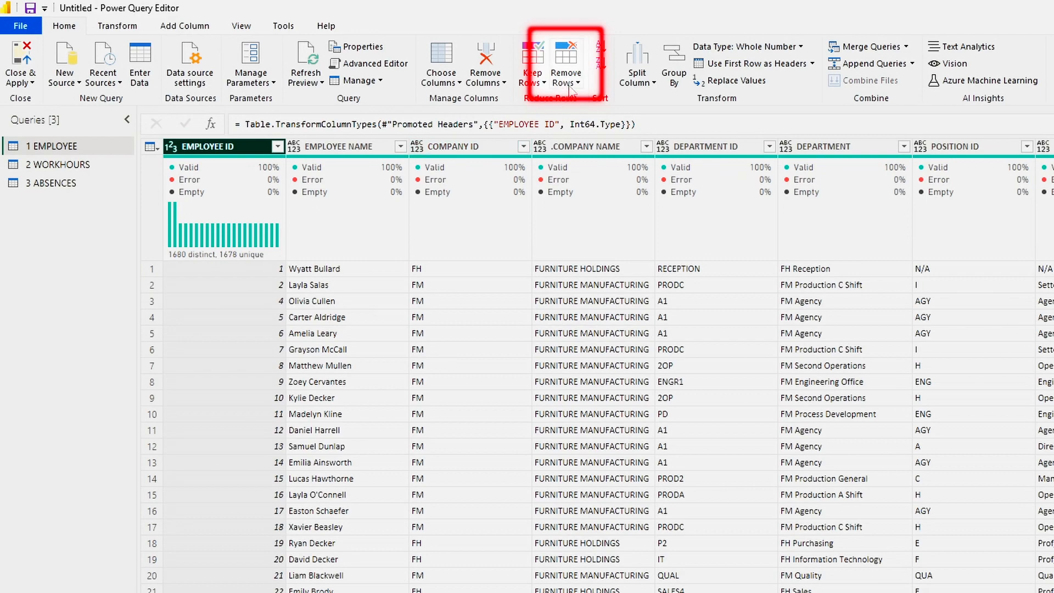
left_click(570, 88)
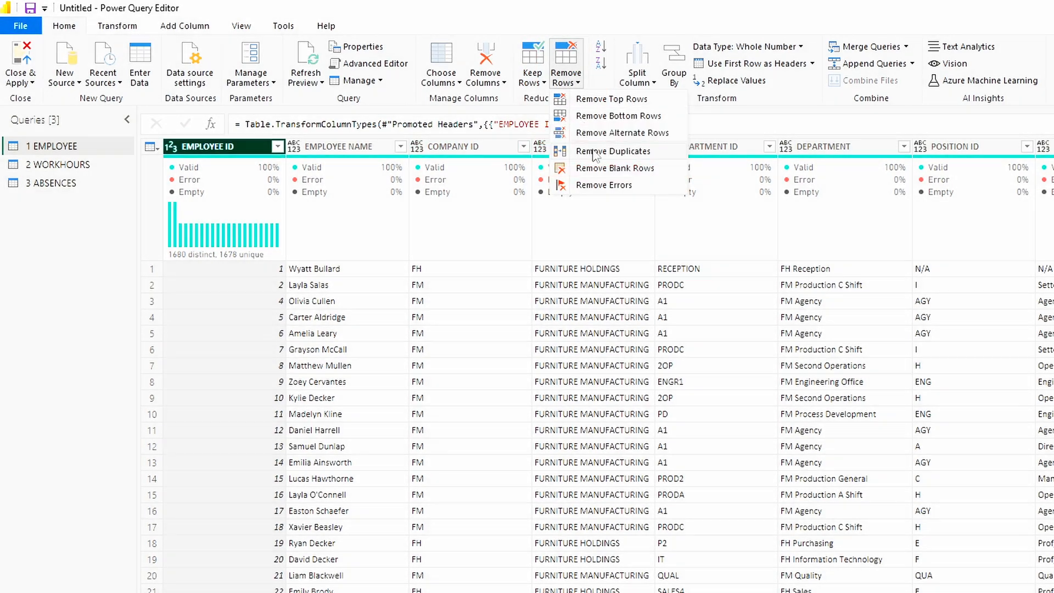
left_click(595, 151)
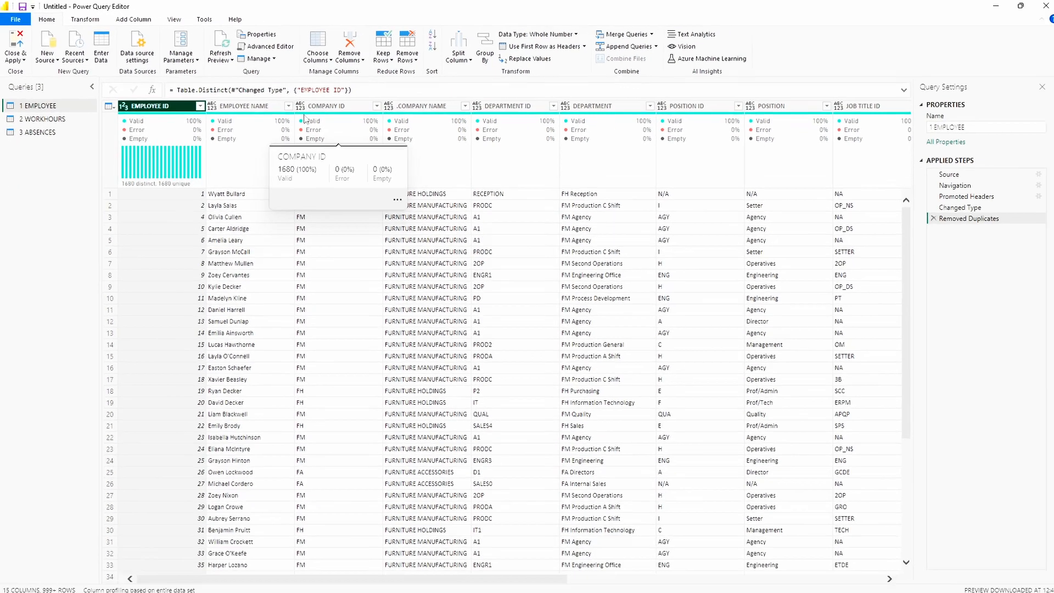
Step: Split the EMPLOYEE NAME column by the Space delimiter at each occurrence
left_click(276, 107)
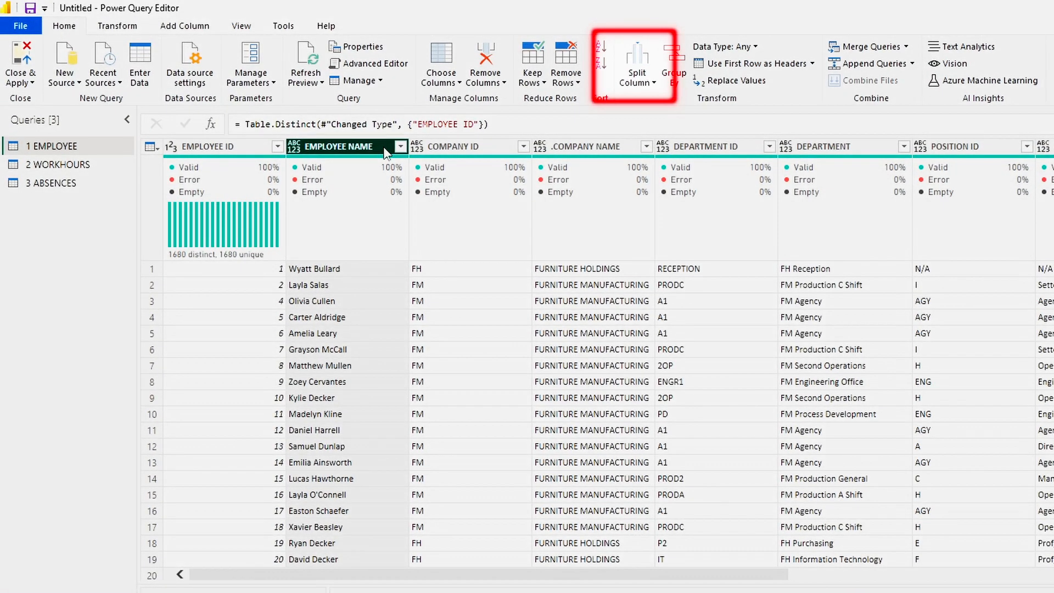
left_click(637, 76)
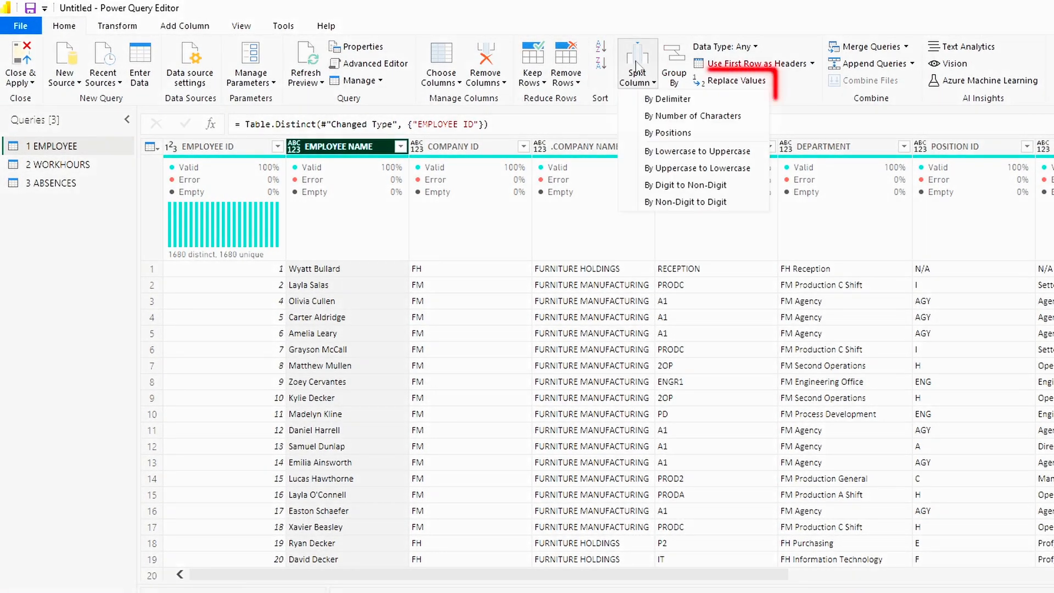
left_click(698, 101)
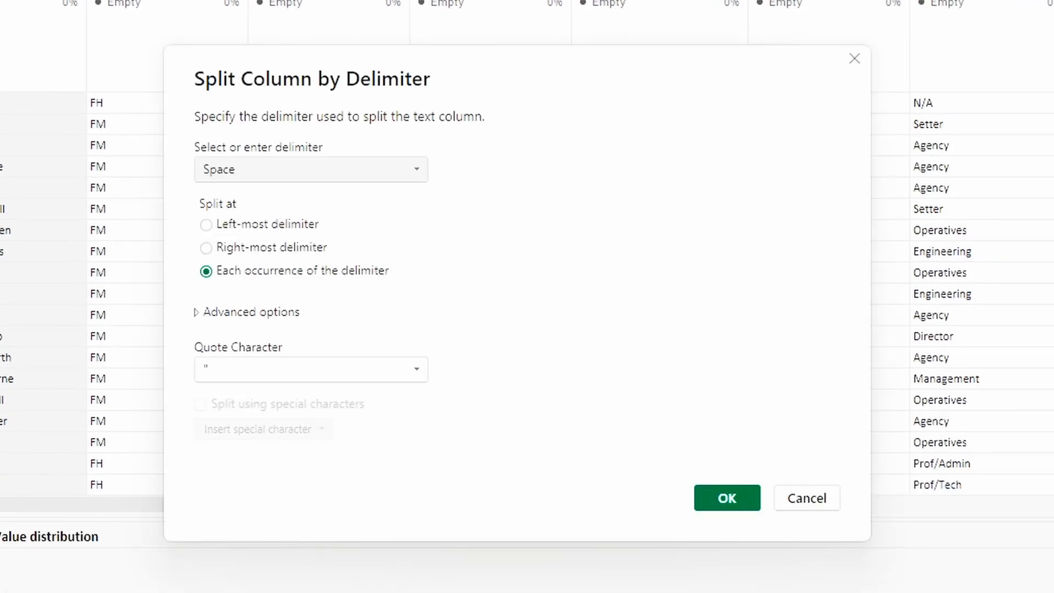
left_click(418, 174)
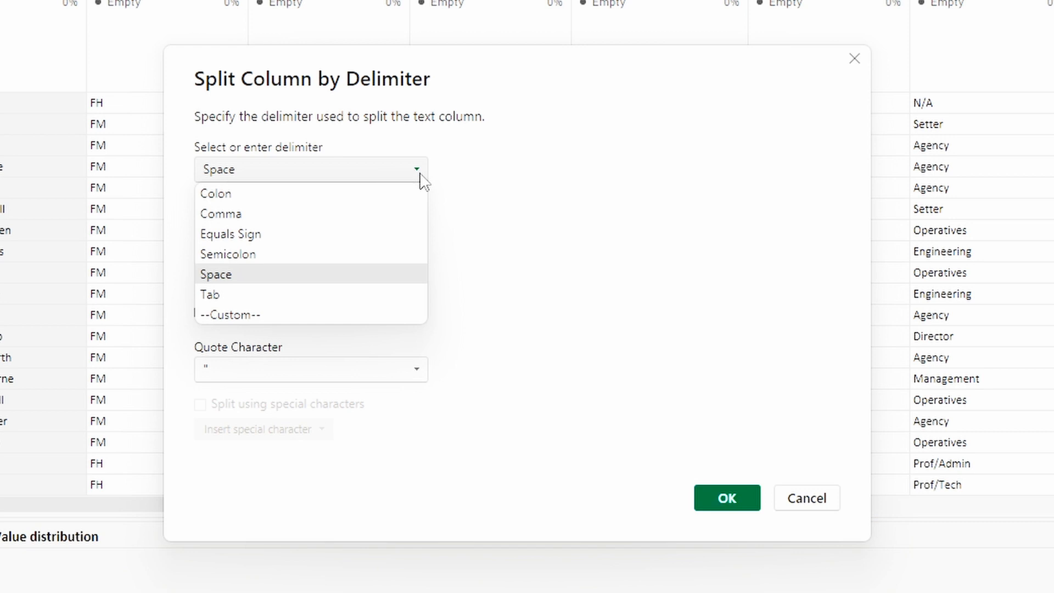
left_click(420, 176)
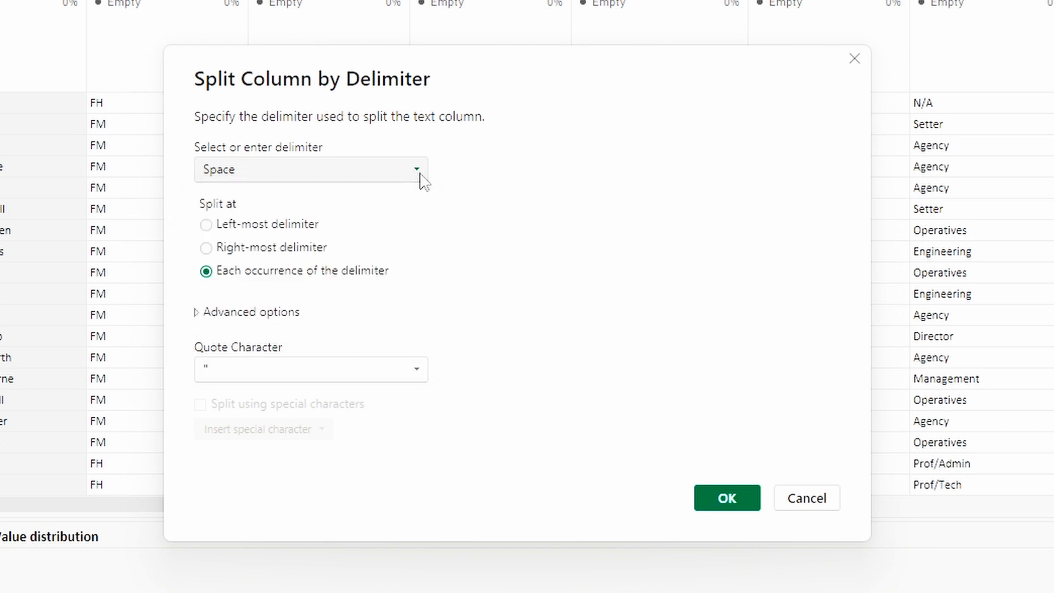
left_click(723, 496)
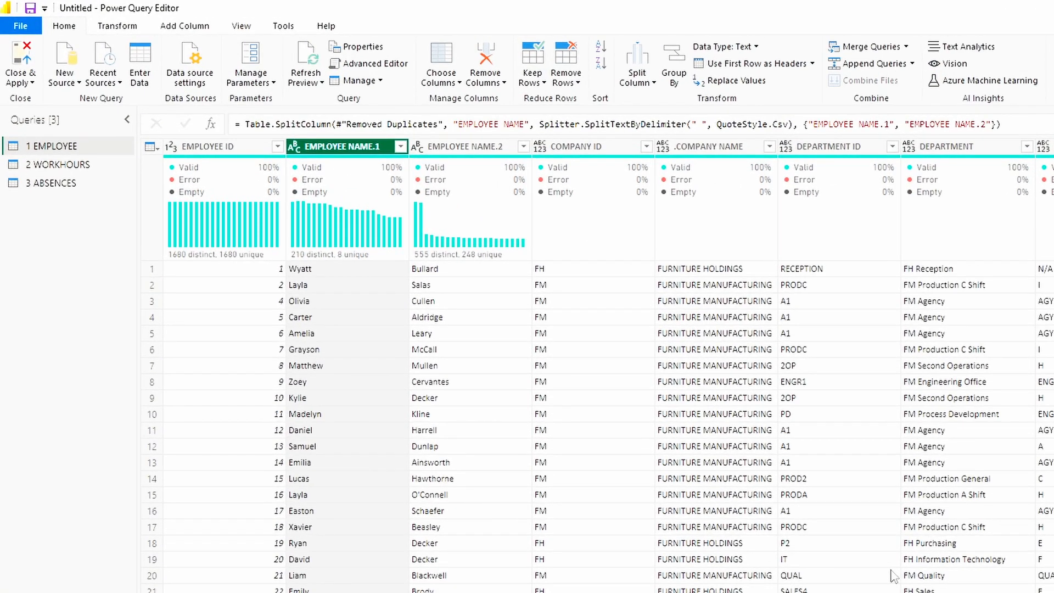
Step: Rename the EMPLOYEE NAME.1 column to FIRST NAME and the EMPLOYEE NAME.2 column to SURNAME
left_click(220, 146)
double_click(345, 146)
type("F")
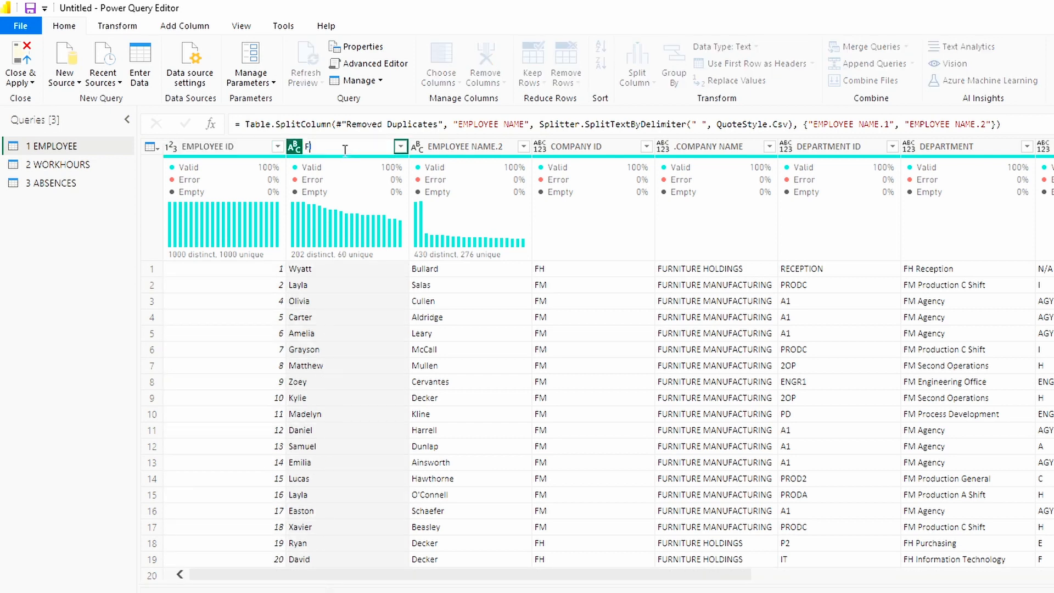
type("IRST NAME")
key("Return")
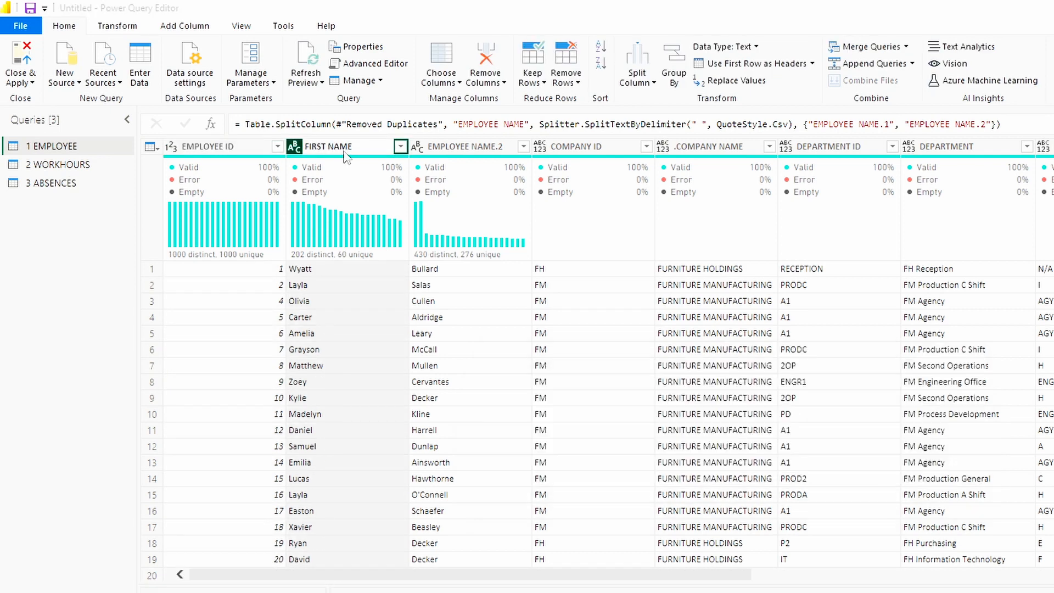
double_click(442, 147)
type("S")
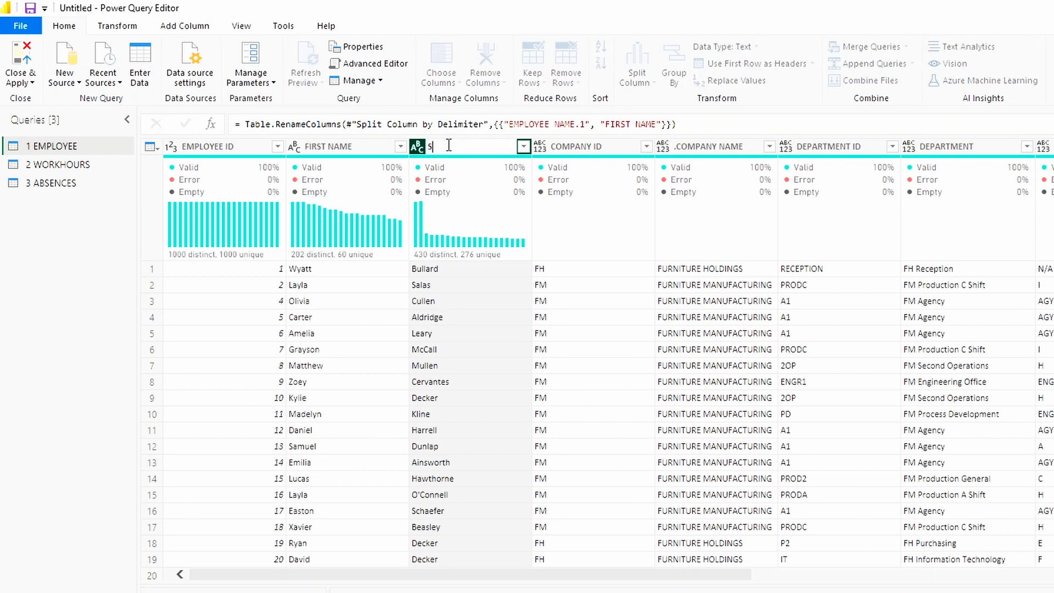
type("URNAME")
key("Return")
key("Return")
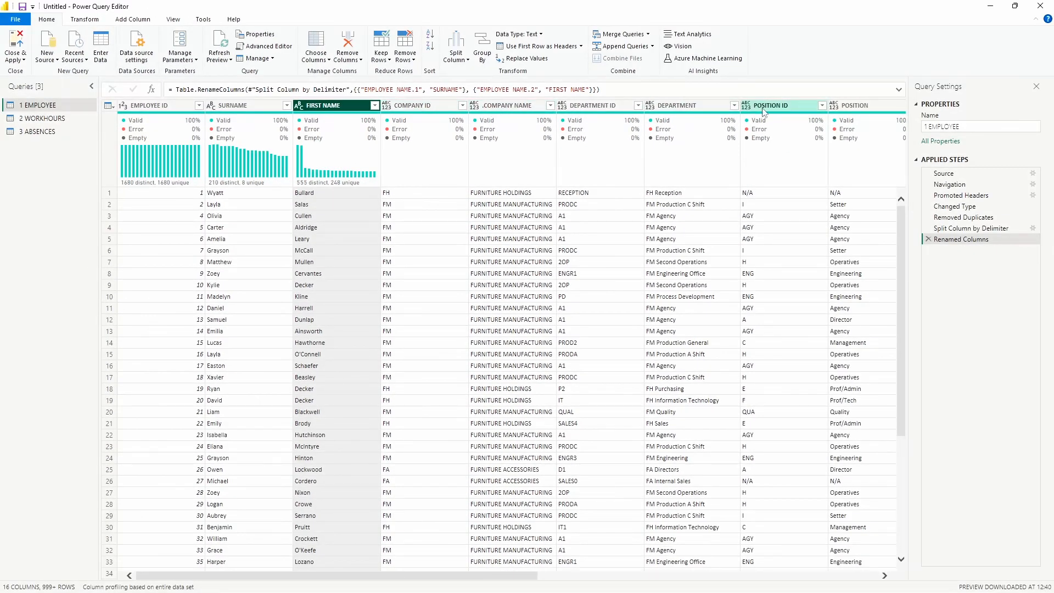
Step: Remove the POSITION ID column and delete that removal from the query's applied steps
left_click(1027, 142)
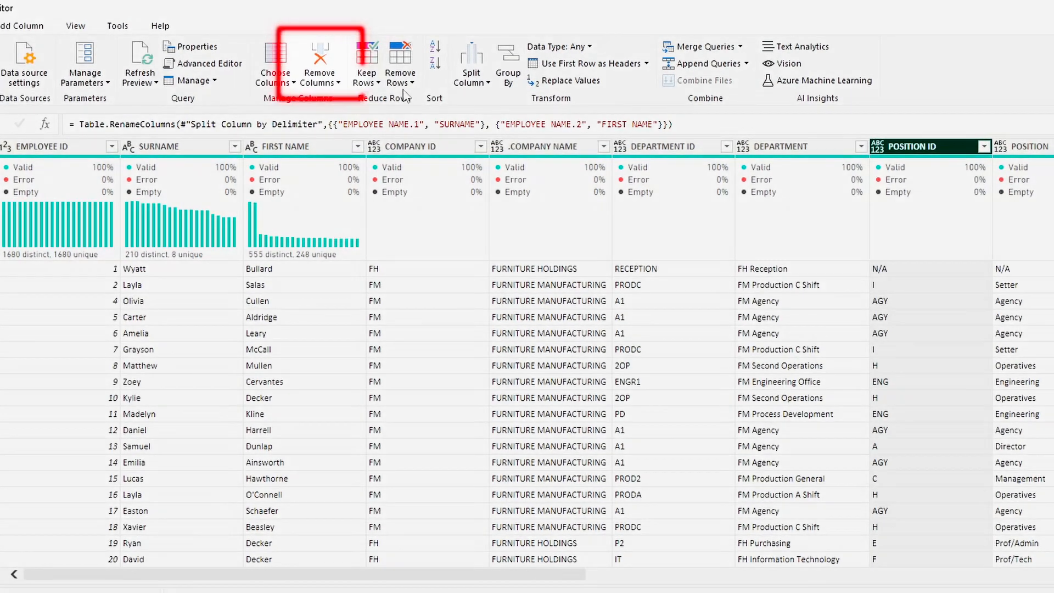
left_click(325, 82)
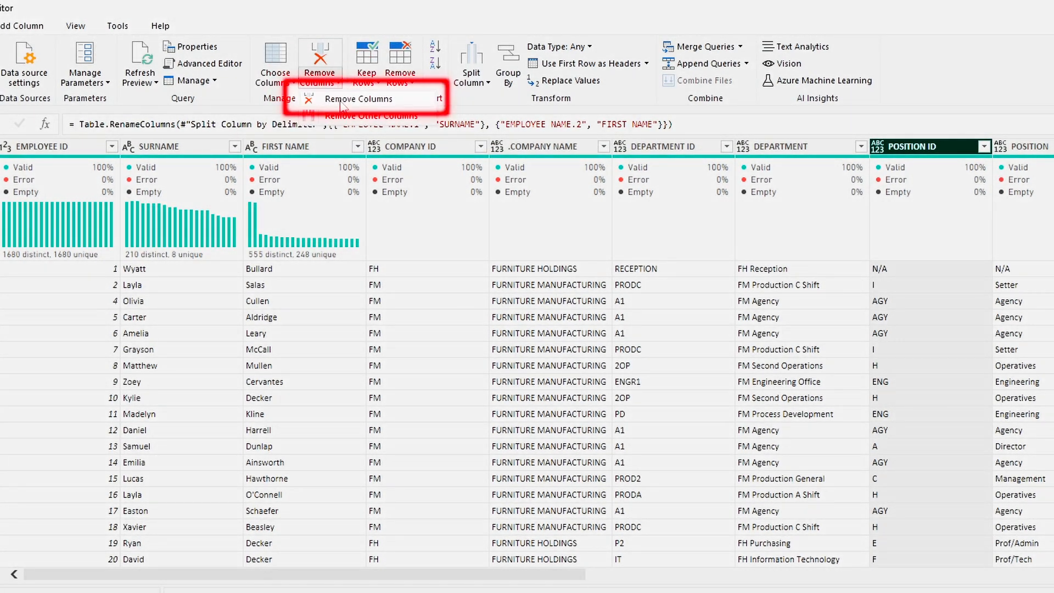
left_click(340, 101)
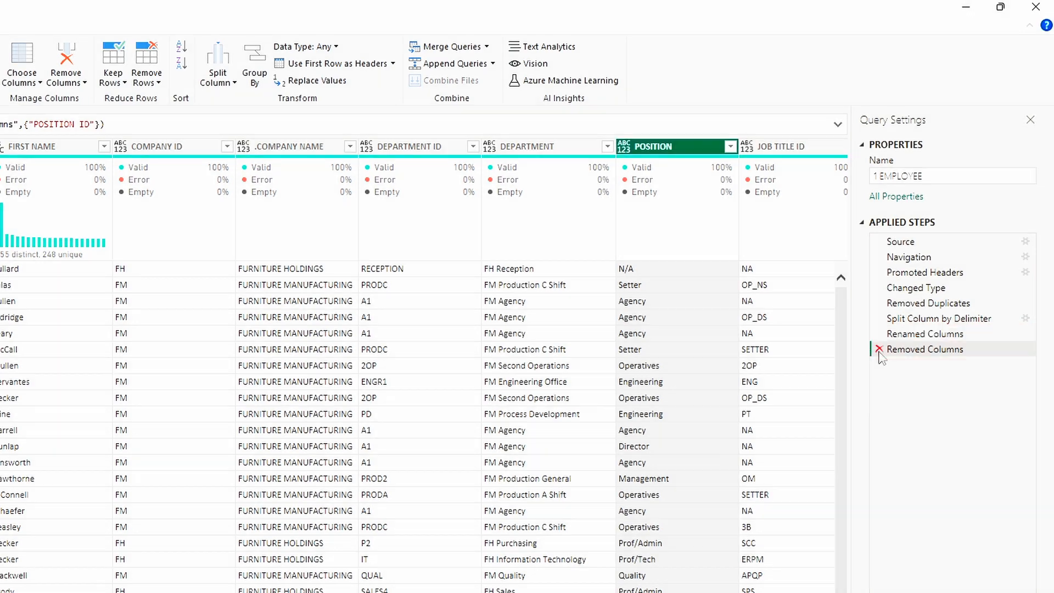
left_click(879, 349)
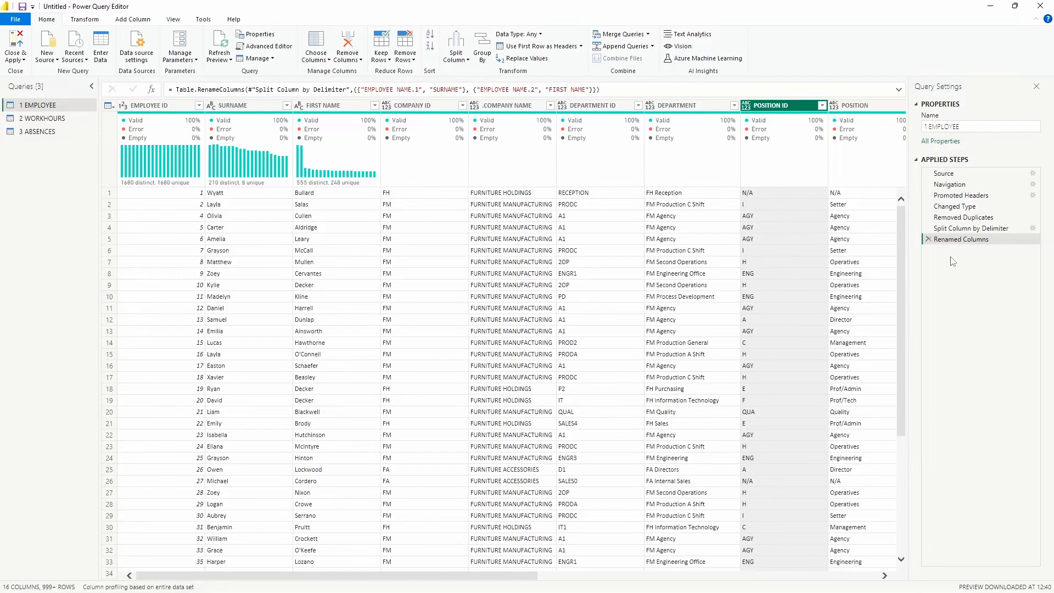
Step: Replace the value NA with N/A in the JOB TITLE ID column
left_click_drag(505, 577, 723, 585)
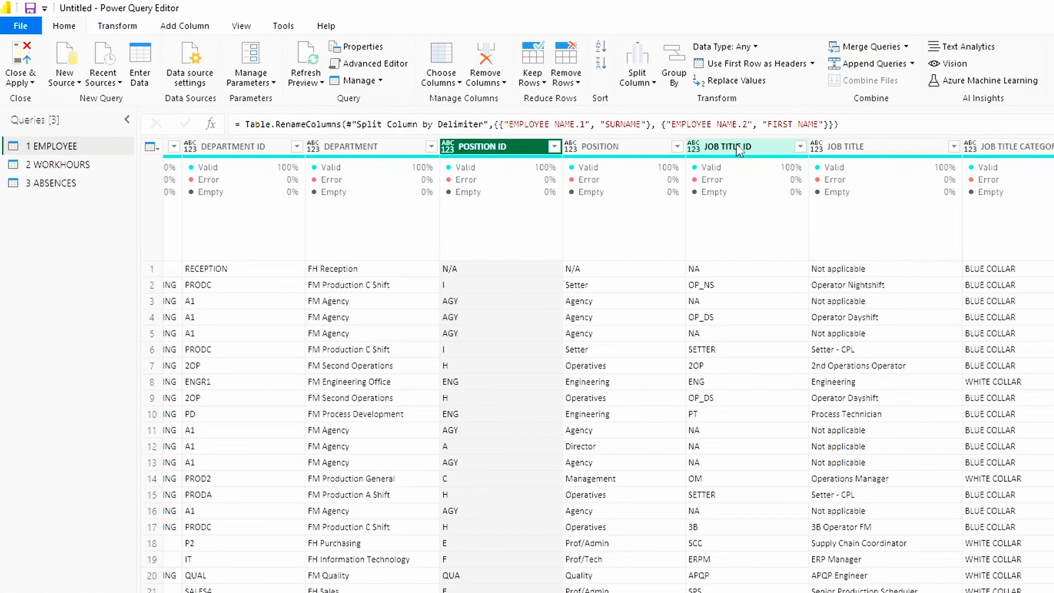
left_click(738, 149)
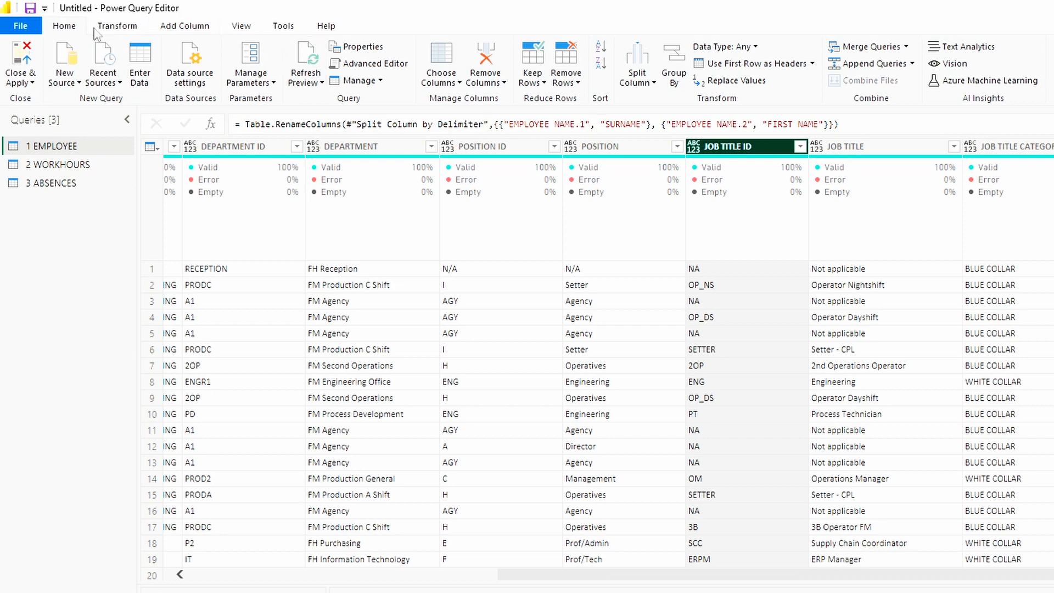
left_click(117, 25)
left_click(308, 48)
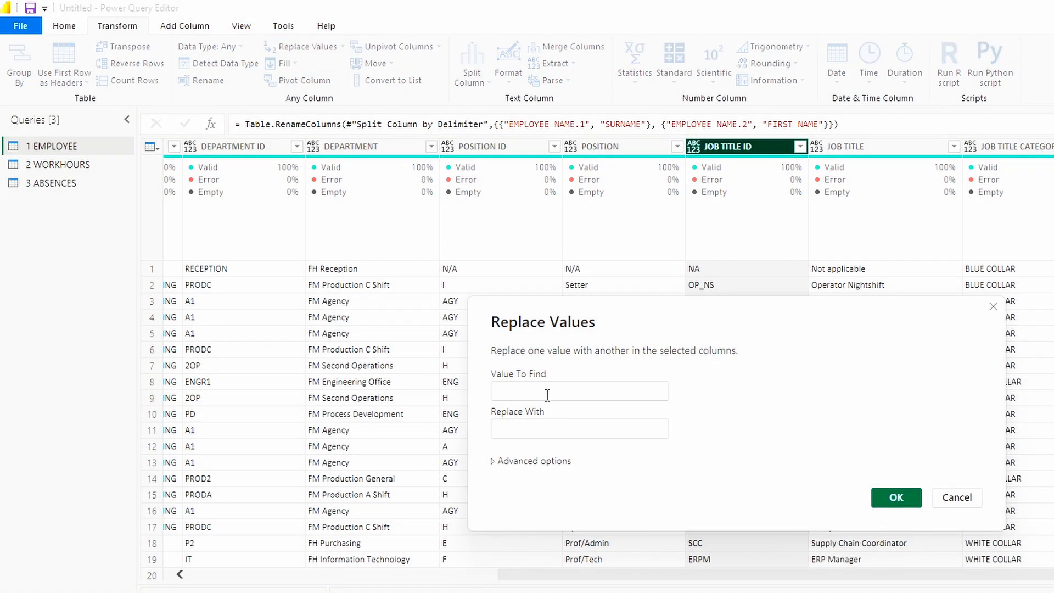
type("NA")
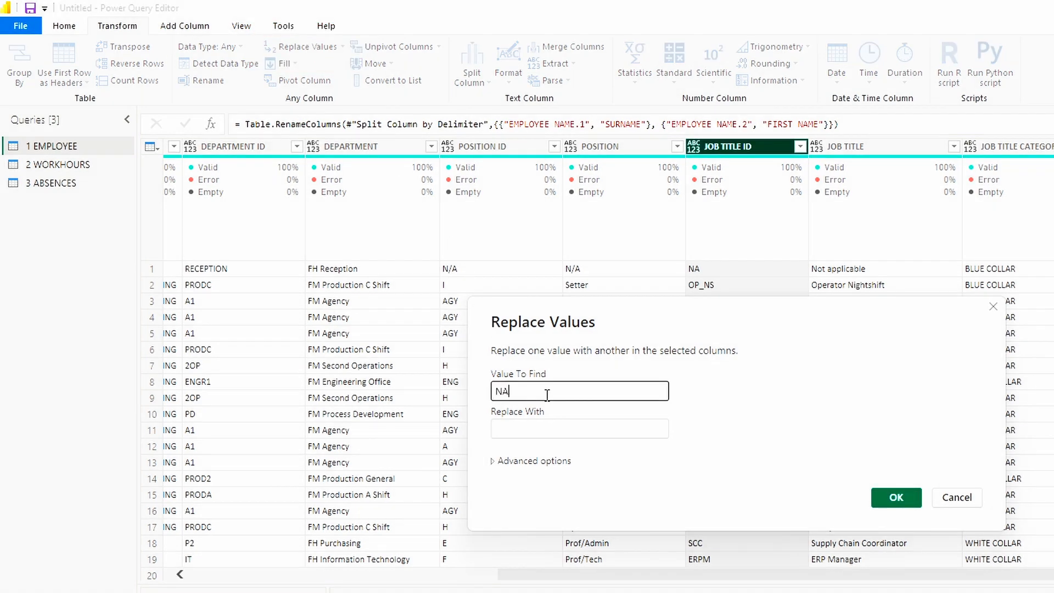
key("Tab")
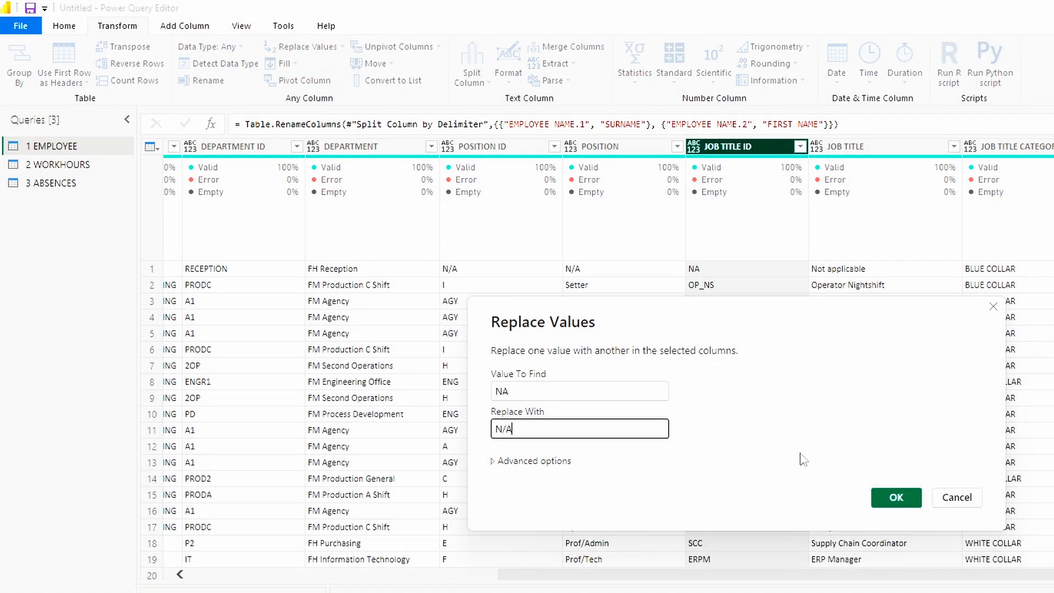
left_click(890, 497)
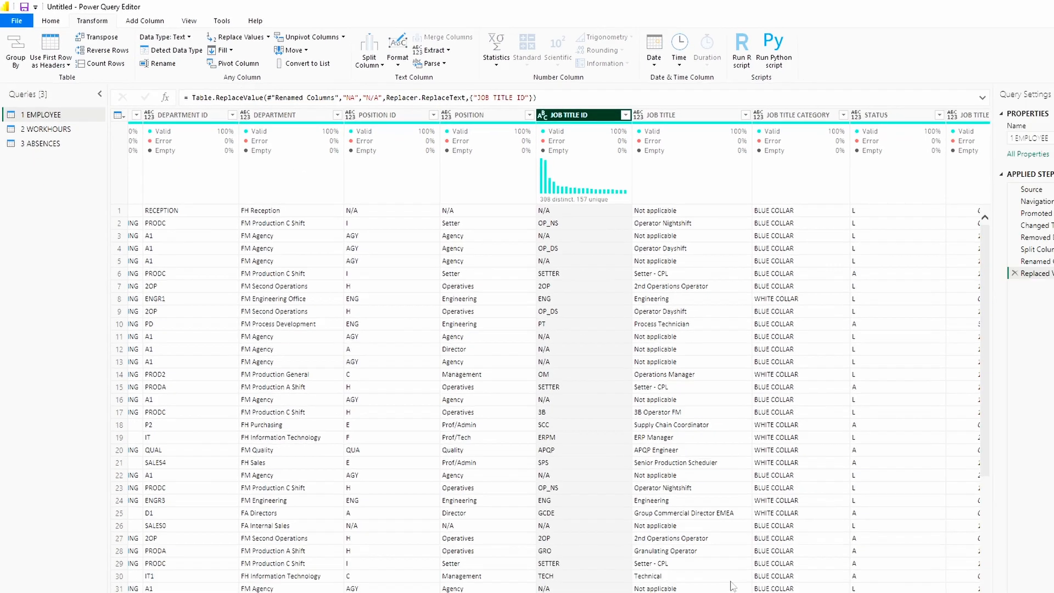
Step: Change the data type of the JOB TITLE DATE column to Date
left_click_drag(683, 580, 825, 581)
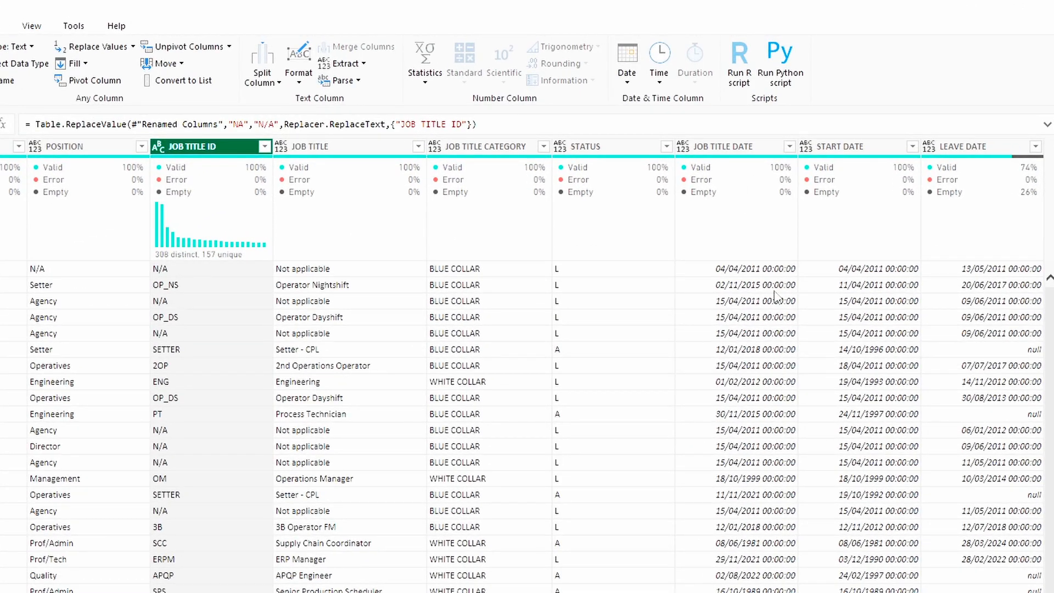
left_click(683, 147)
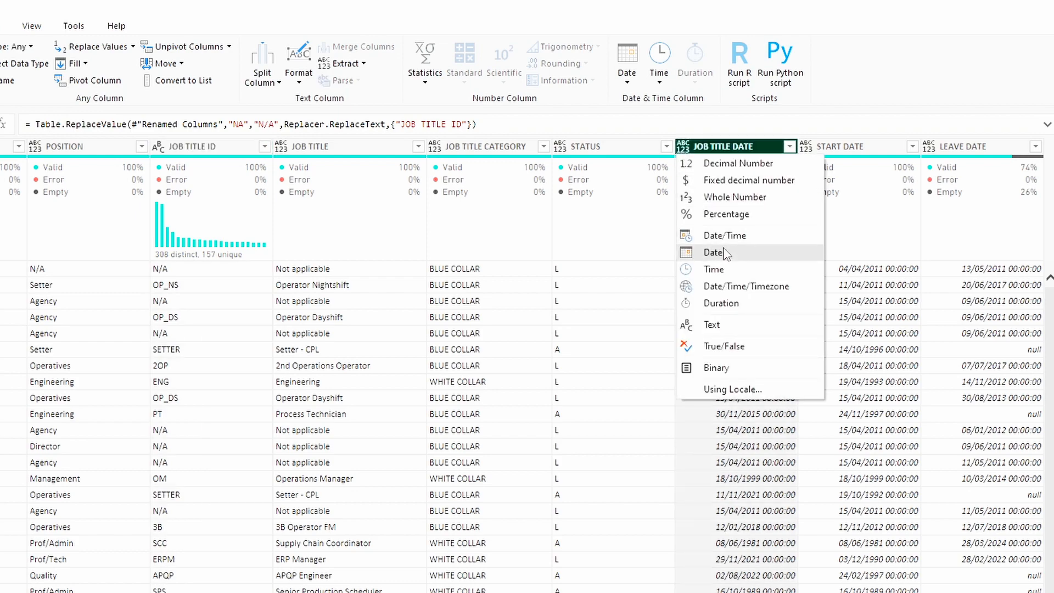
left_click(713, 253)
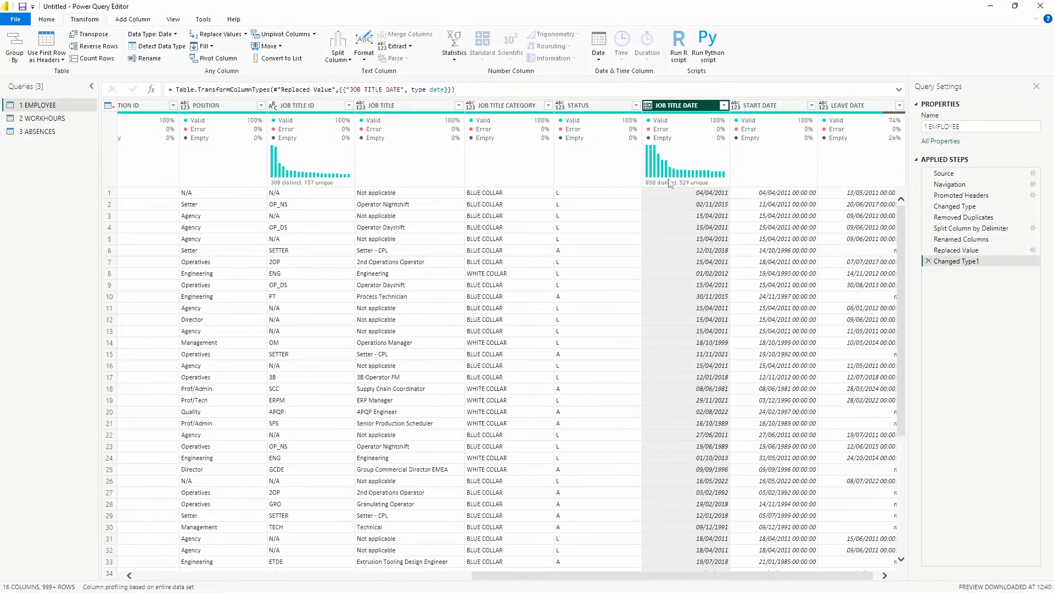
Step: Start a Merge Queries operation on the 2 WORKHOURS query with 3 ABSENCES as the second table
left_click(61, 124)
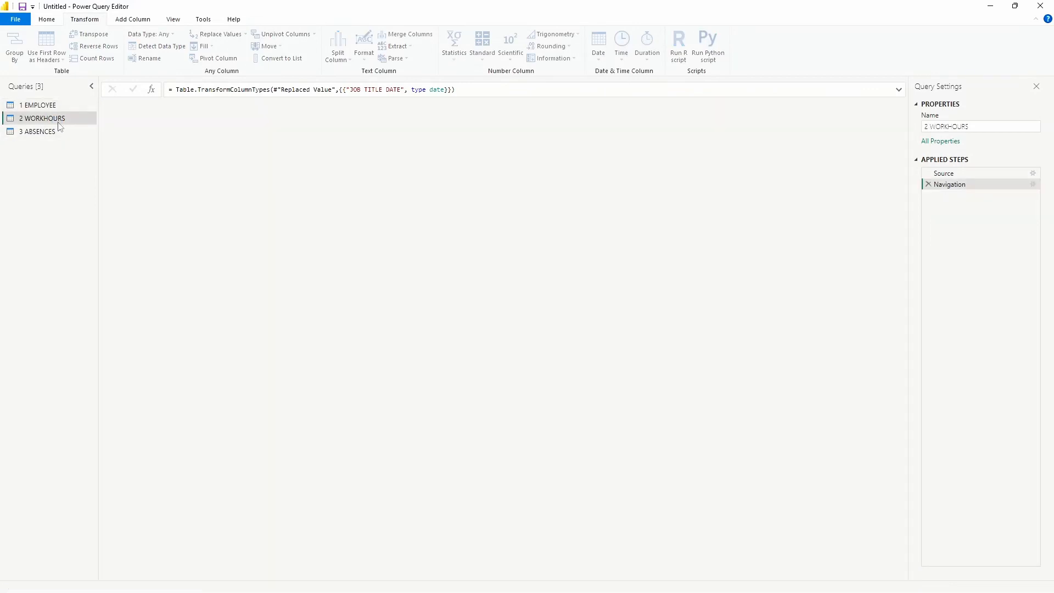
left_click(57, 134)
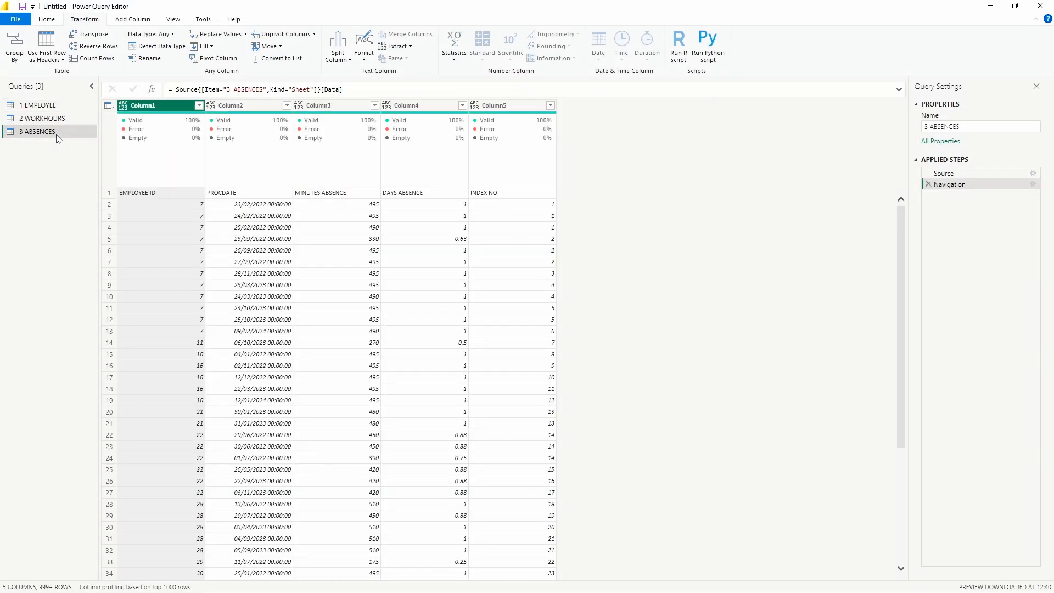
left_click(57, 119)
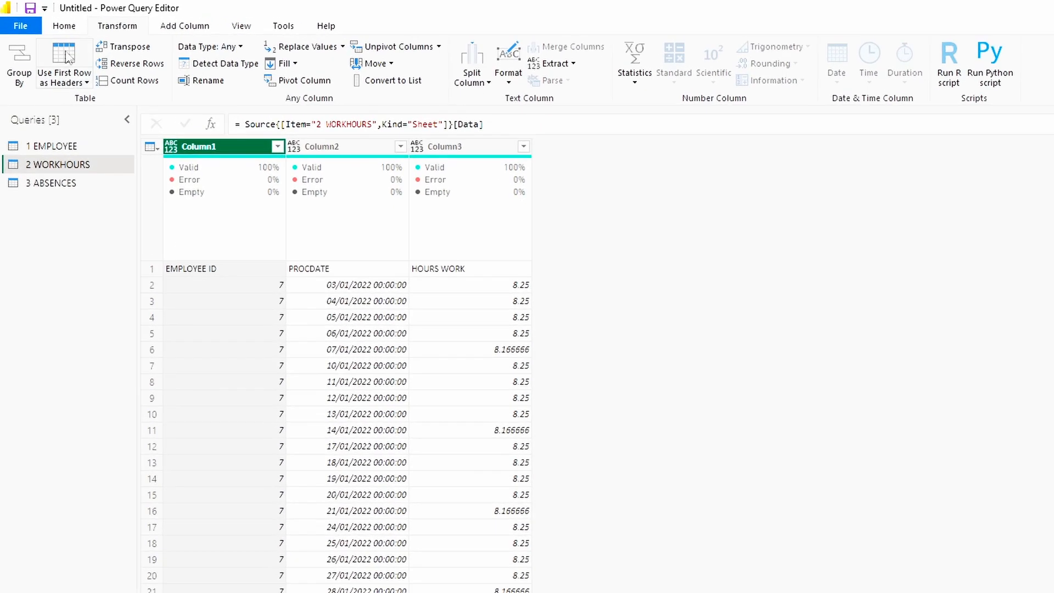
left_click(50, 24)
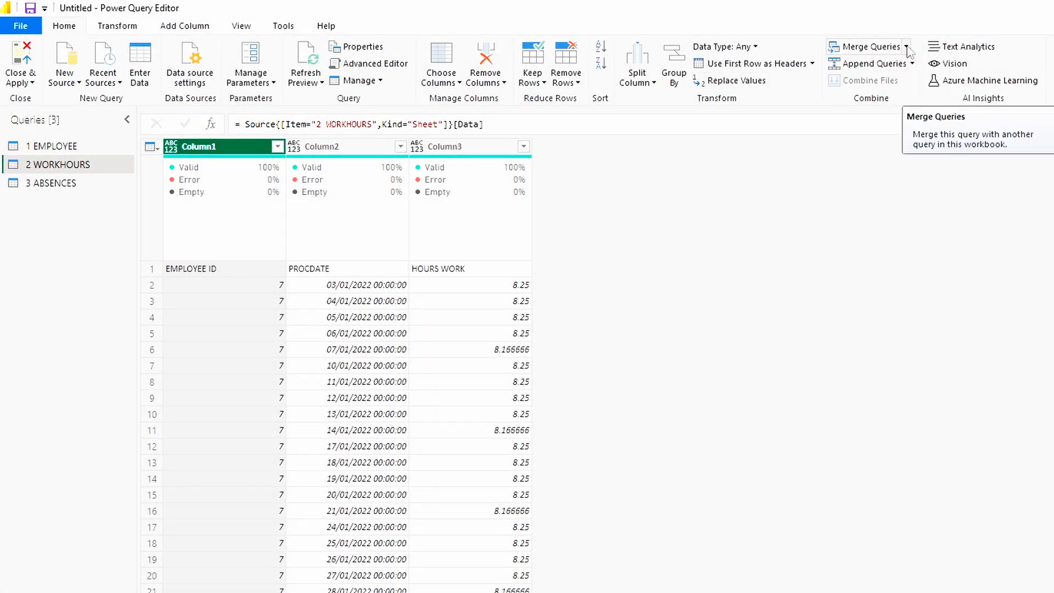
left_click(905, 47)
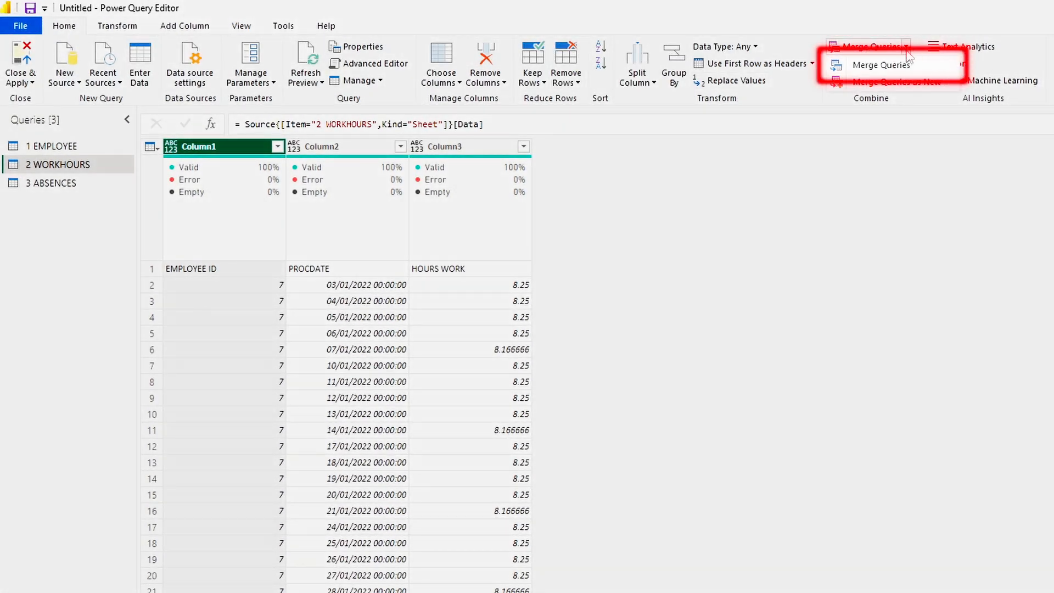
left_click(904, 67)
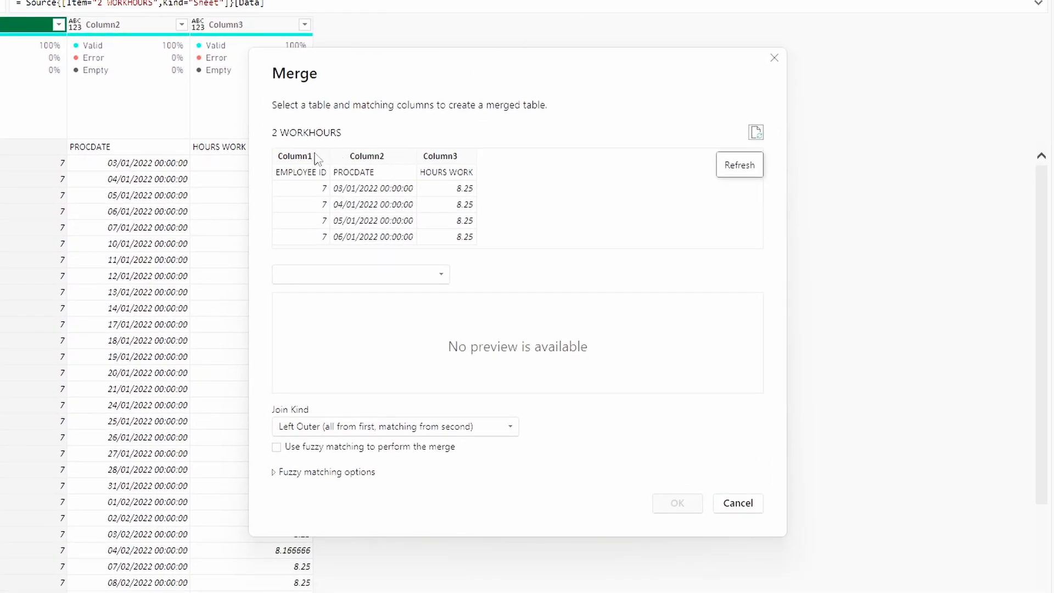
left_click(352, 279)
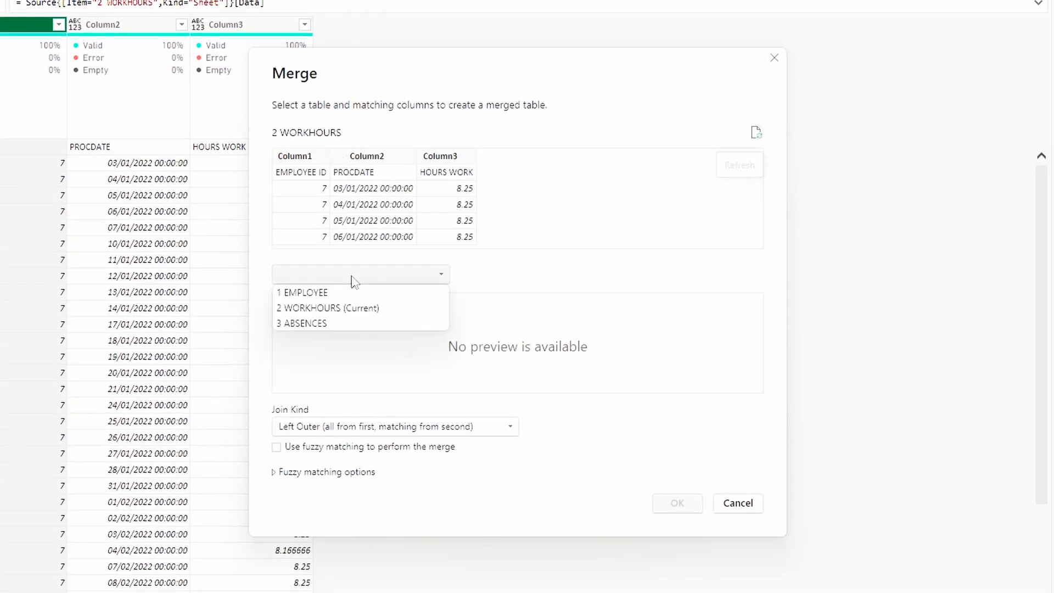
left_click(343, 325)
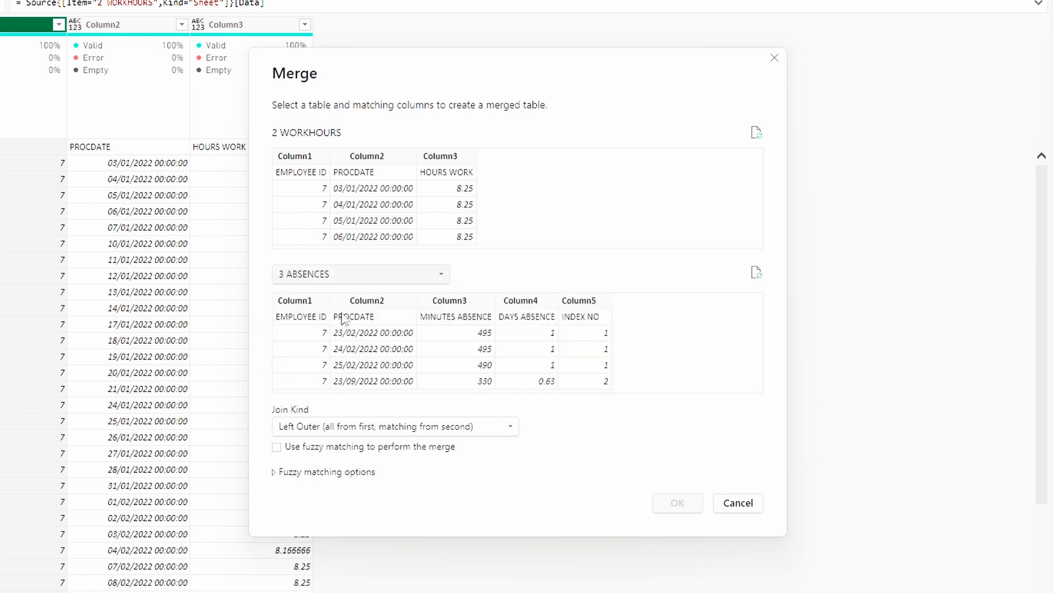
Step: Match Column1 and Column2 in both tables, in the same order, and complete the Left Outer merge
left_click(308, 160)
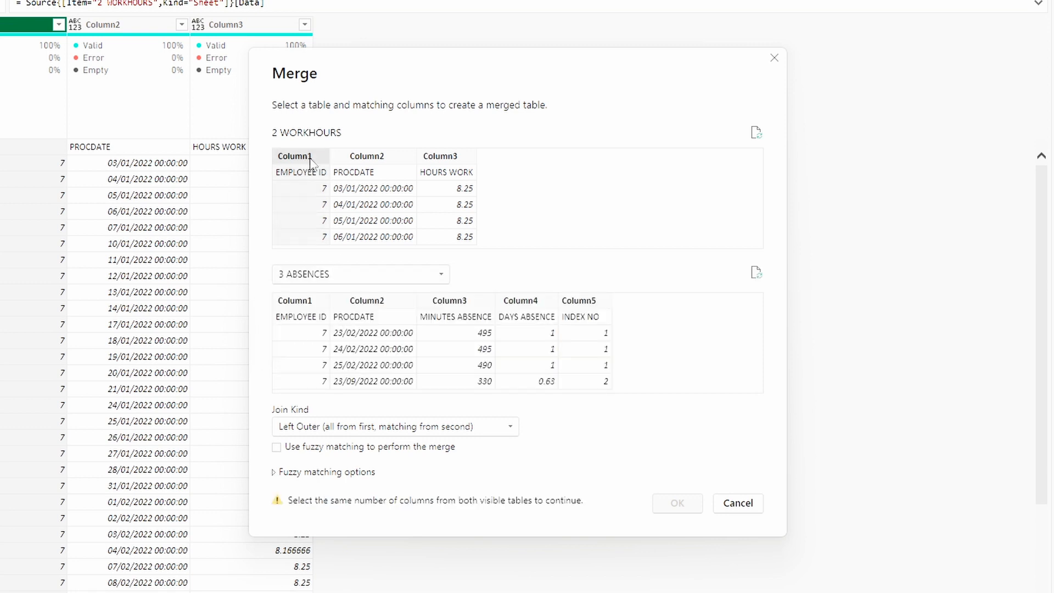
left_click(364, 158, "ctrl")
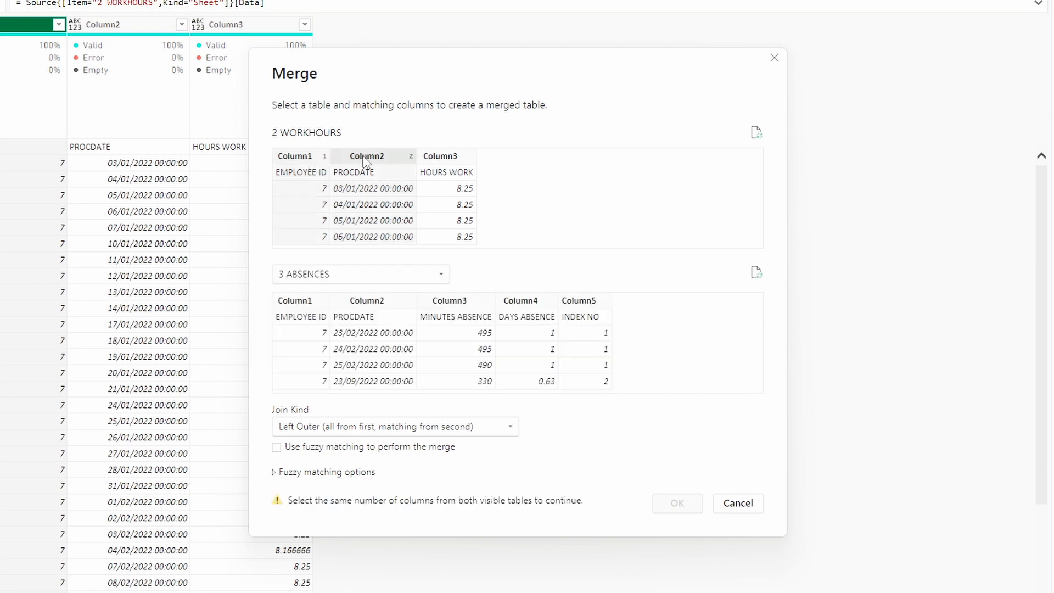
left_click(307, 321)
left_click(361, 325, "ctrl")
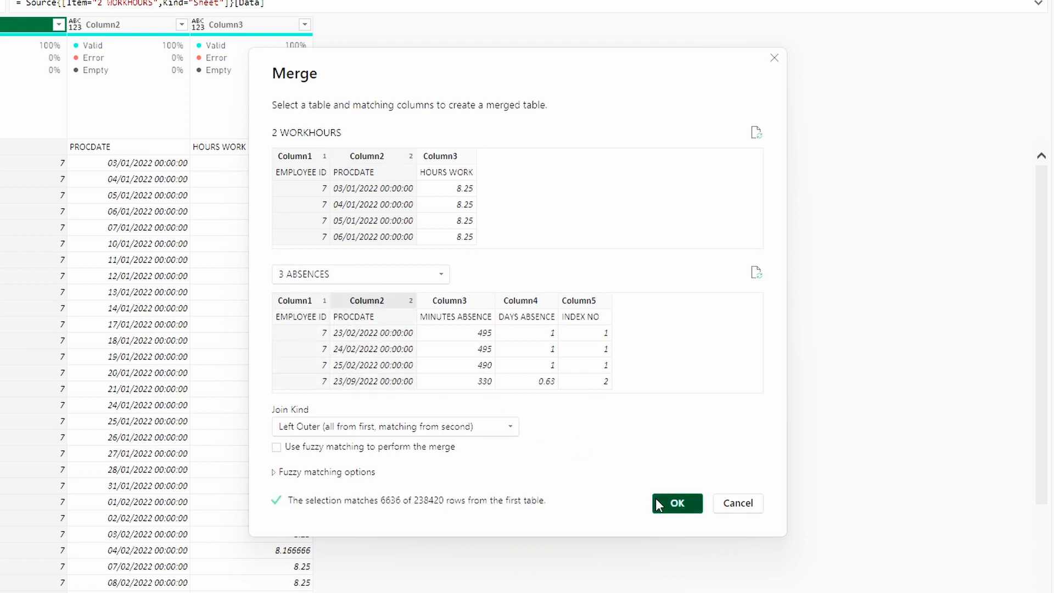
left_click(676, 503)
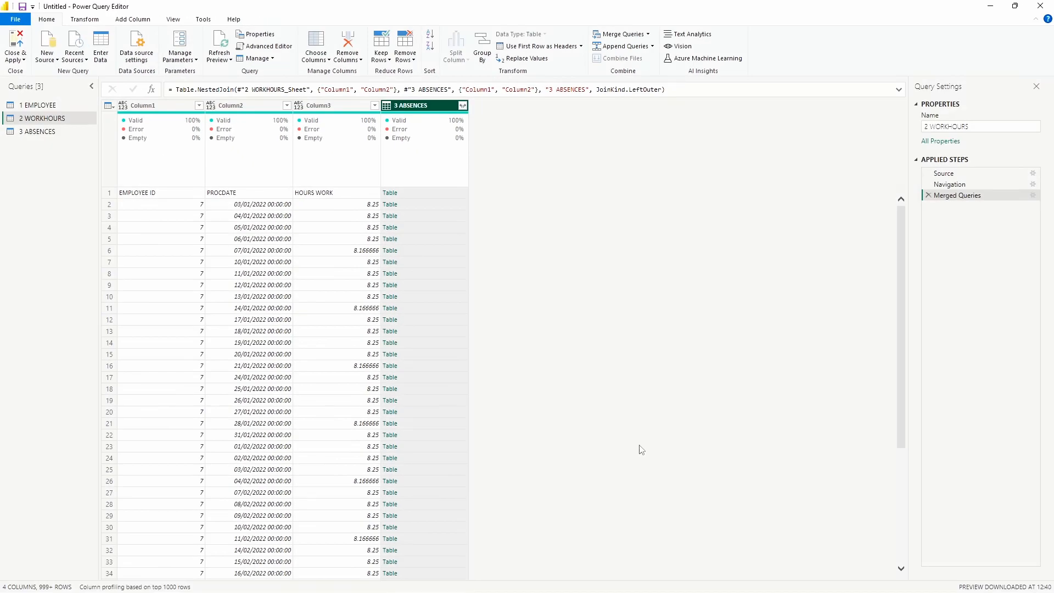
Step: Expand all columns of 3 ABSENCES without the original column name prefix and promote the first row to headers
left_click(462, 105)
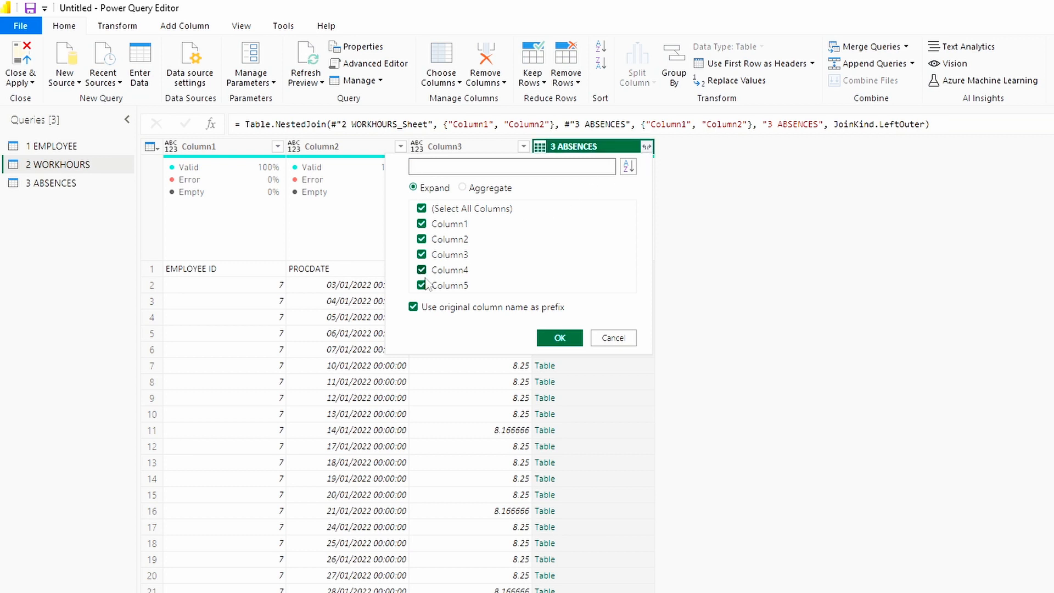
left_click(413, 307)
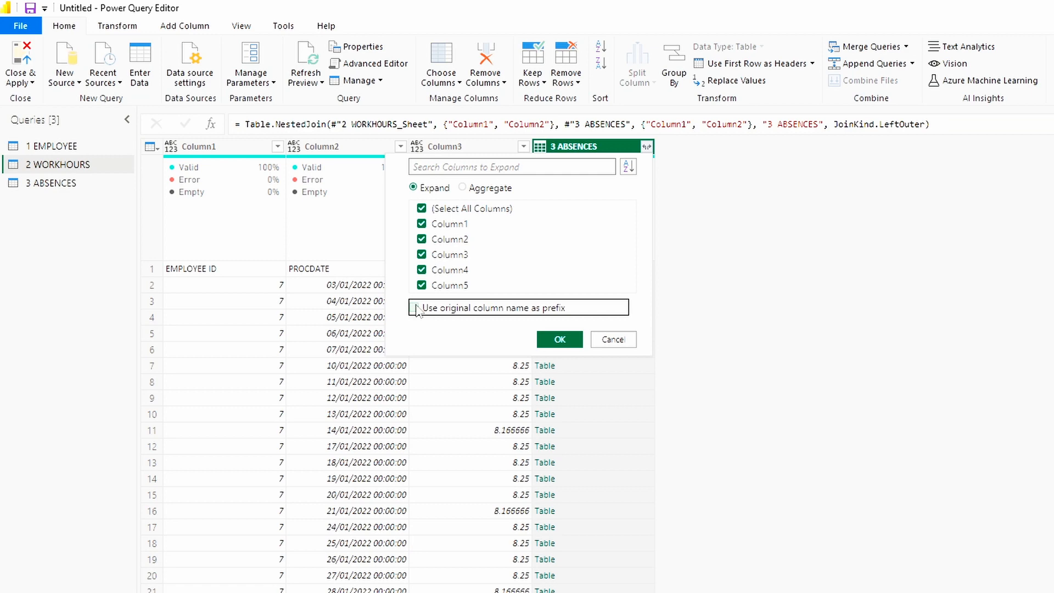
left_click(560, 339)
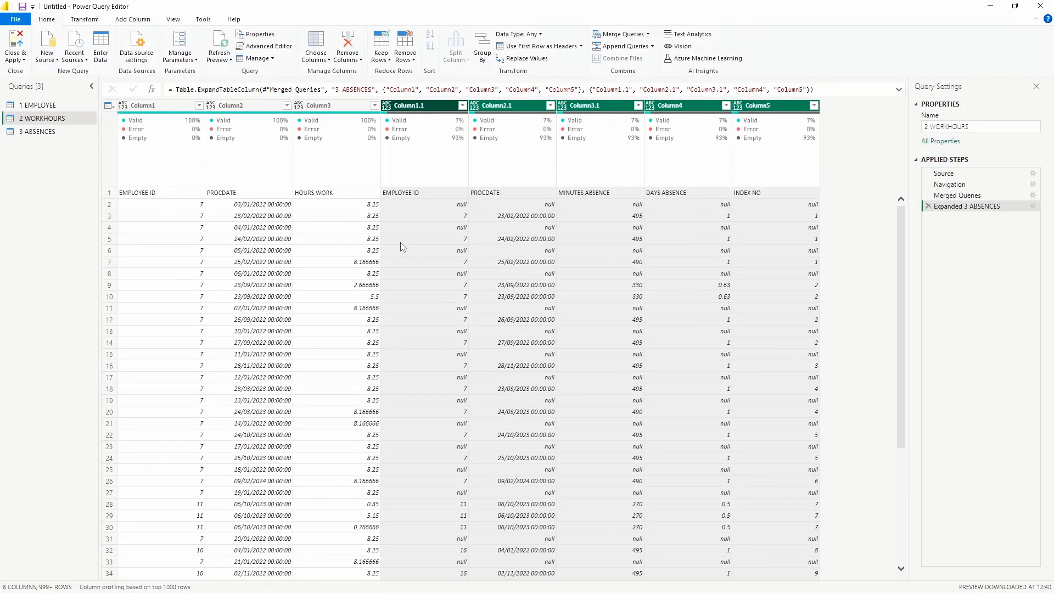
left_click(110, 193)
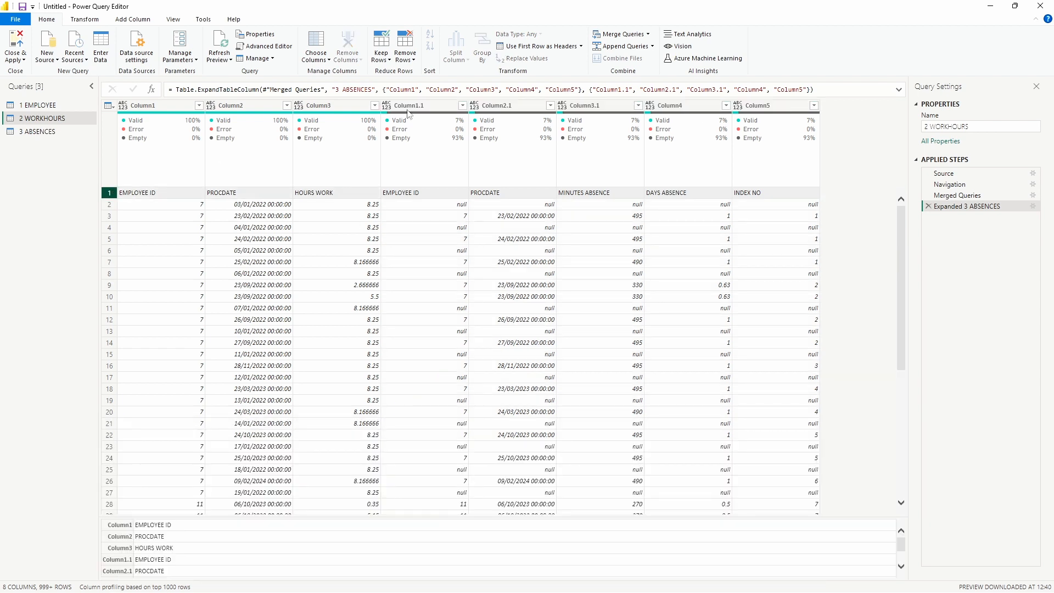
left_click(517, 48)
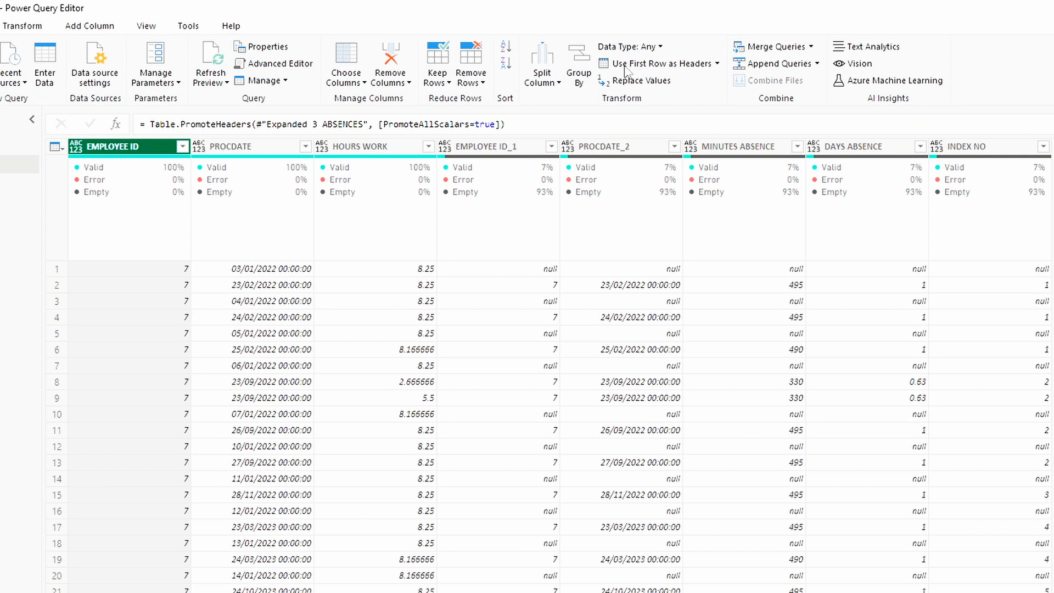
Step: Remove the duplicate EMPLOYEE ID_1 and PROCDATE_2 columns from the merged 2 WORKHOURS query
left_click(524, 150)
left_click(603, 150, "ctrl")
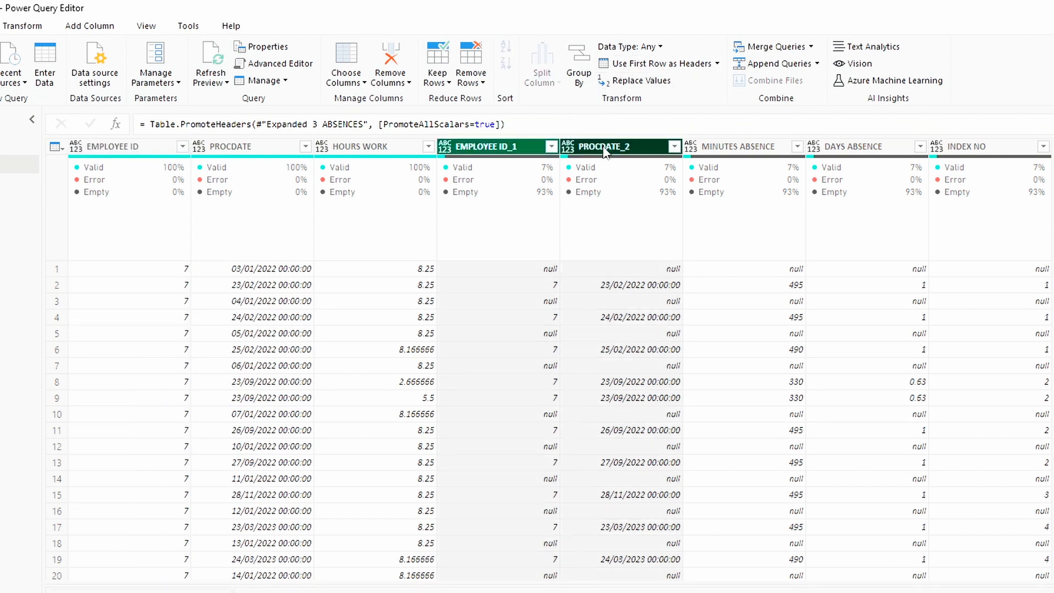
right_click(605, 152)
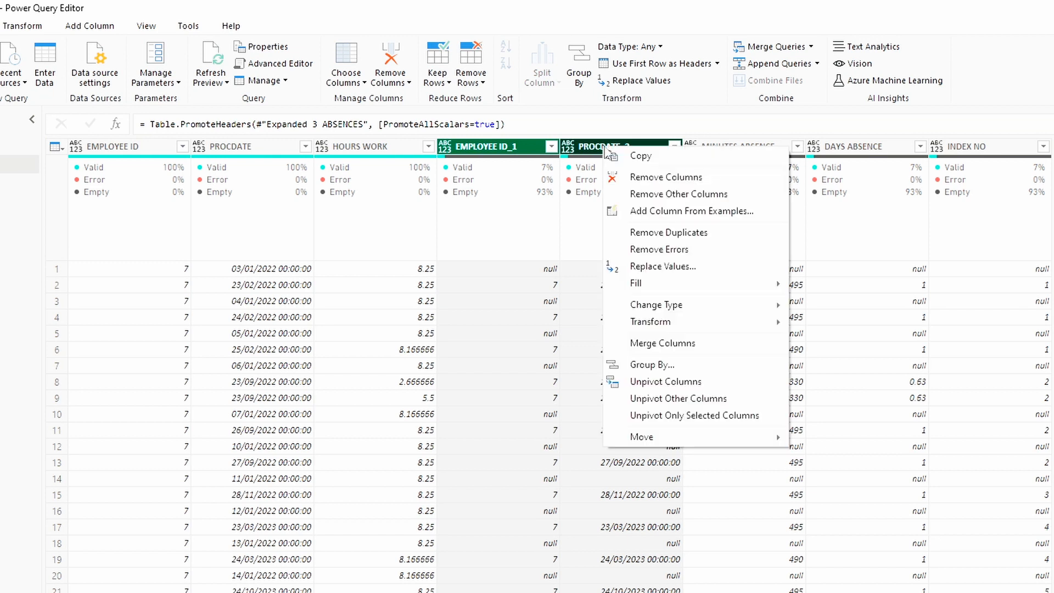
left_click(666, 177)
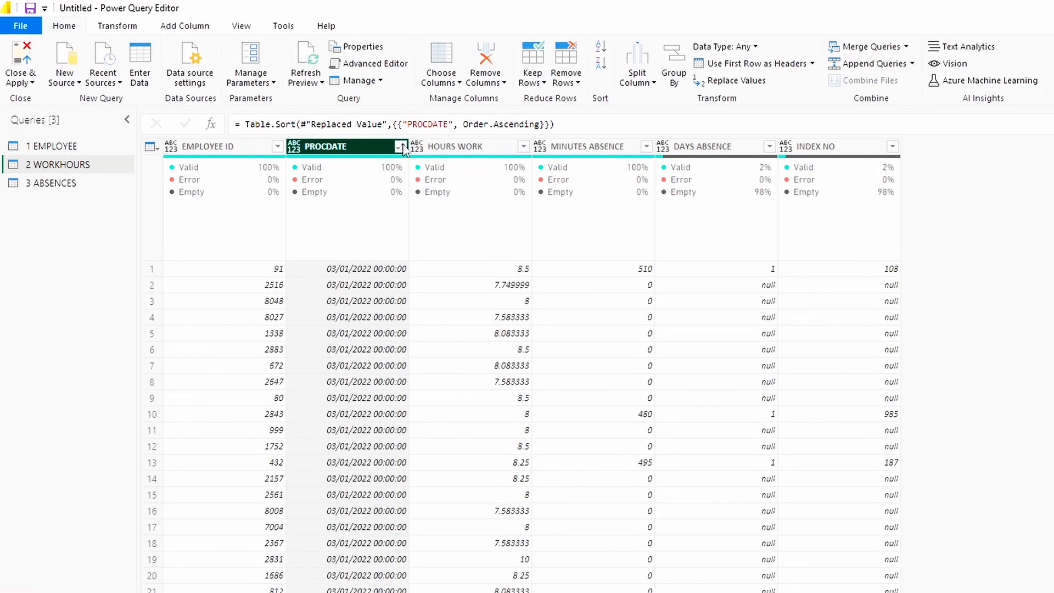
Step: Filter PROCDATE to keep only rows after 01/01/2023 and change the column's data type to Date
left_click(399, 146)
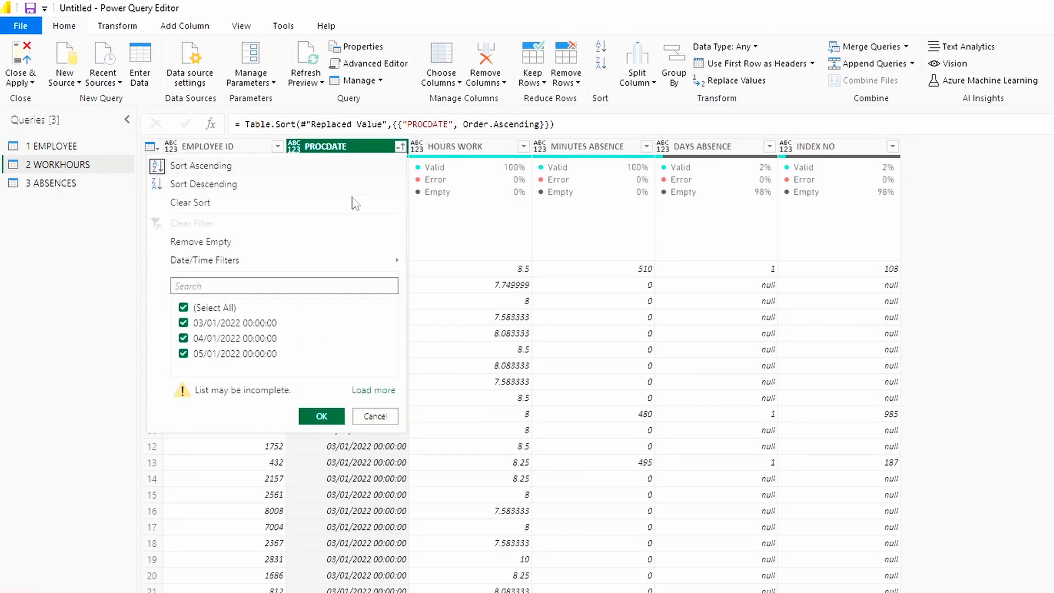
mouse_move(360, 267)
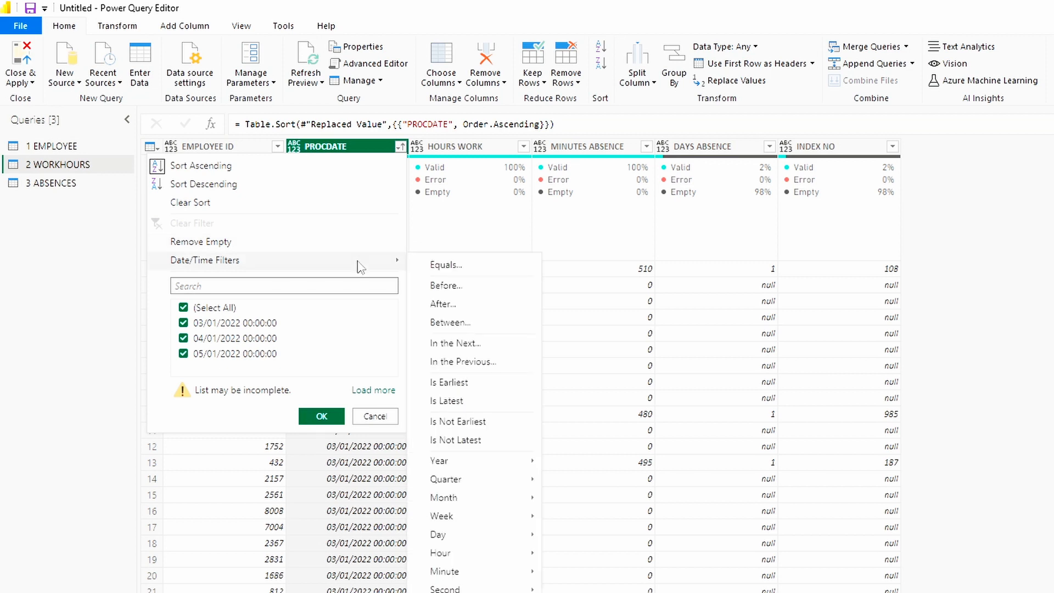
left_click(466, 306)
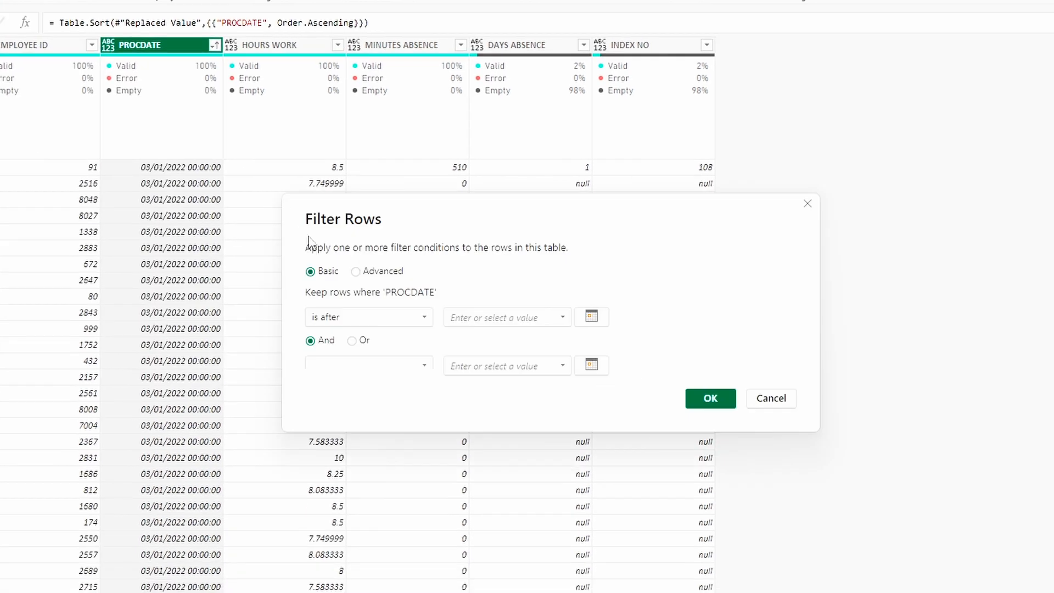
left_click(470, 322)
type("01/01/2023")
left_click(707, 399)
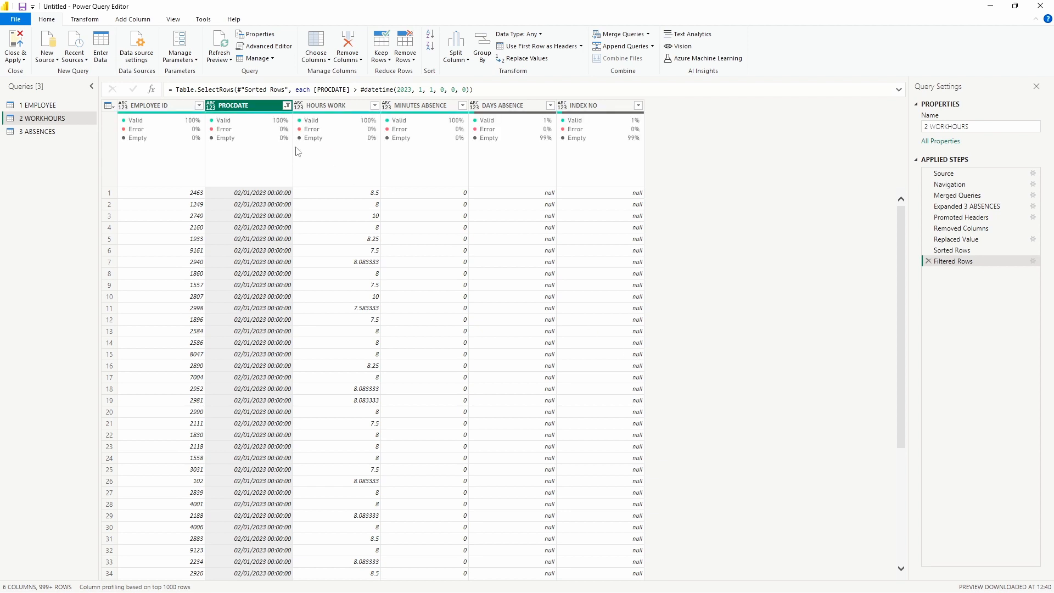
left_click(214, 106)
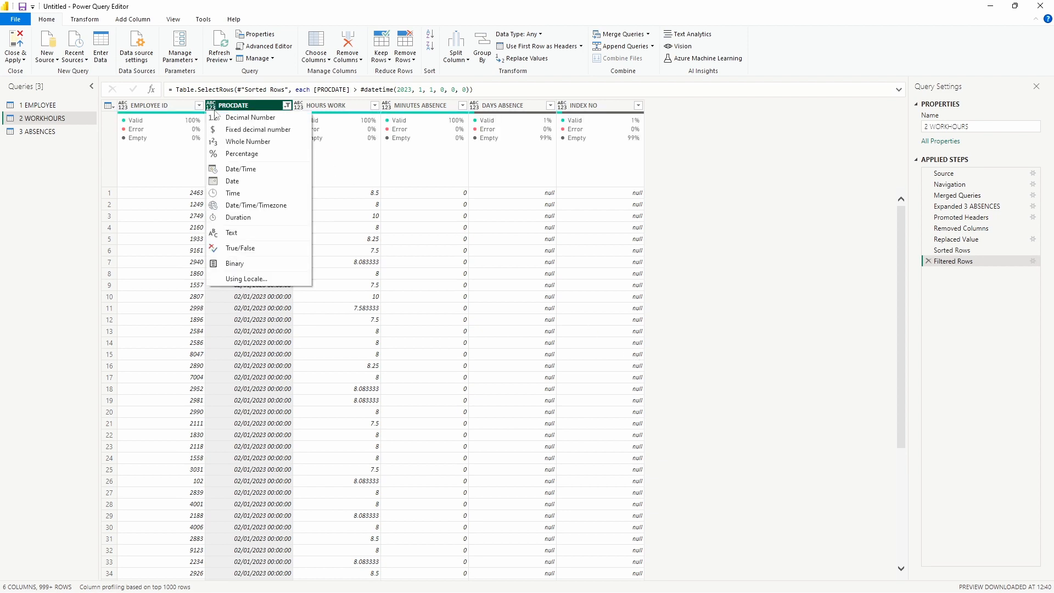
left_click(249, 181)
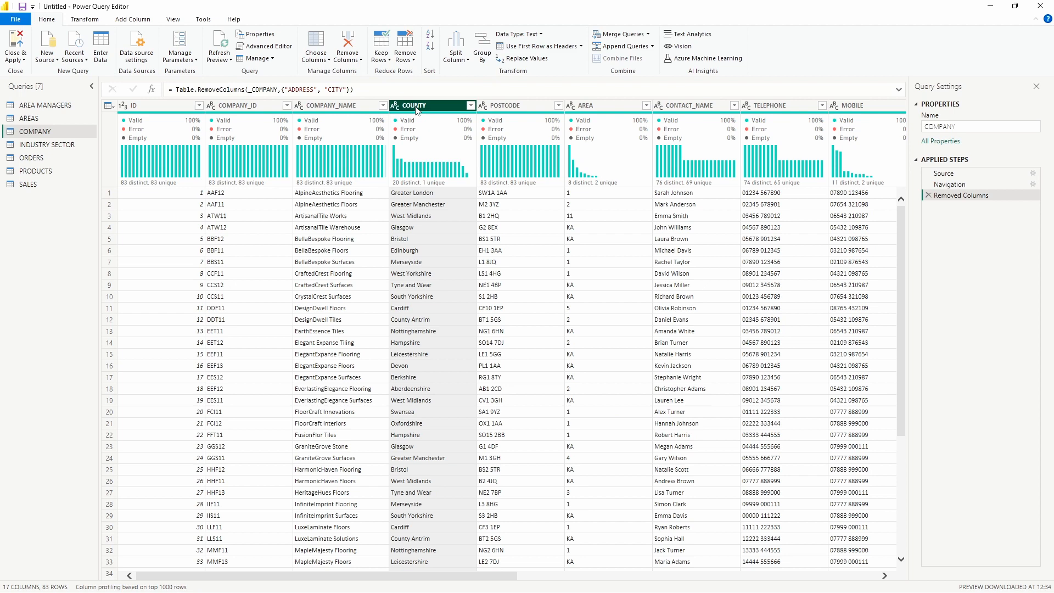
Step: Remove the COUNTY and POSTCODE columns from the COMPANY query
left_click(496, 107, "ctrl")
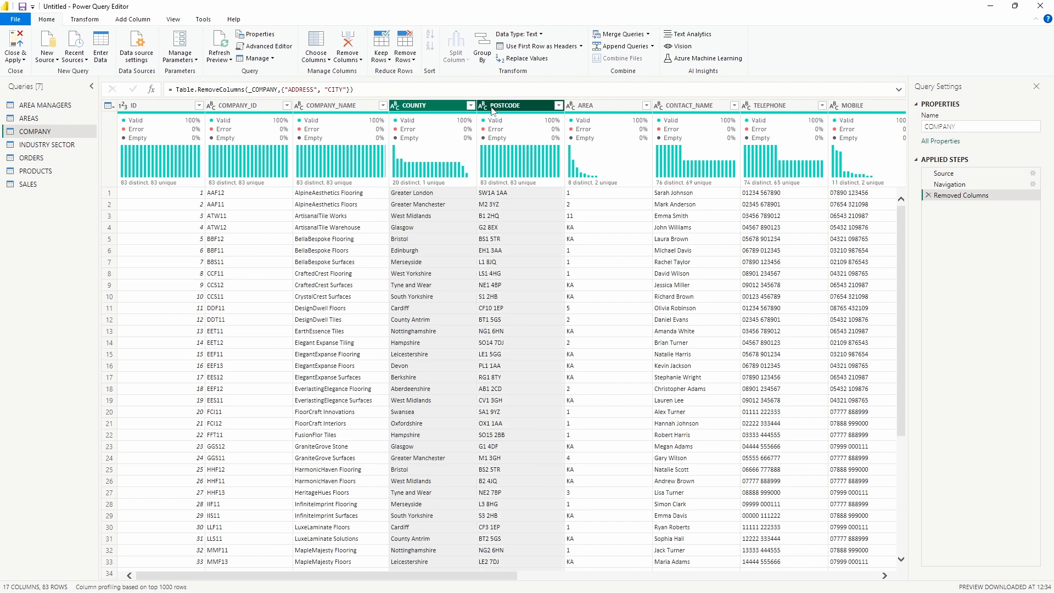
right_click(492, 108)
left_click(517, 130)
Step: Keep only the ID, COMPANY_ID, COMPANY_NAME, AREA, ACCOUNT_TYPE, CREDIT_LIMIT, DISCOUNT_TYPE, SPECIAL_DISCOUNT, STATUS and INDUSTRY_SECTOR_ID columns in the COMPANY query
left_click(159, 107)
left_click(242, 107, "ctrl")
left_click(347, 107, "ctrl")
left_click(422, 107, "ctrl")
left_click_drag(559, 576, 873, 576)
left_click(411, 107, "ctrl")
left_click(497, 108, "ctrl")
left_click(584, 107, "ctrl")
left_click(672, 107, "ctrl")
left_click(760, 107, "ctrl")
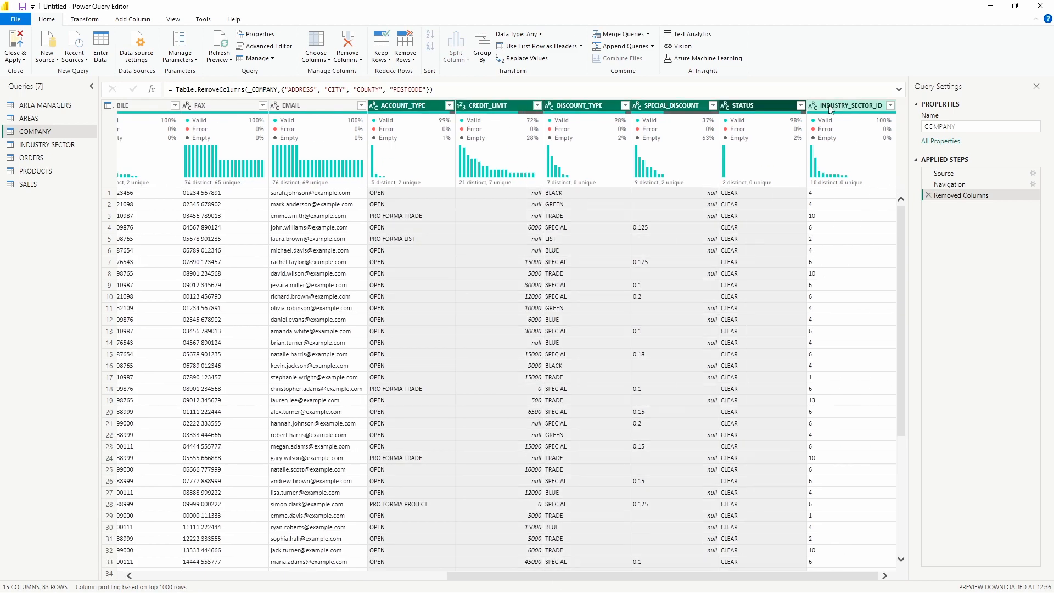
left_click(845, 107, "ctrl")
Step: Replace the value 11 with 6 in the AREA column of the COMPANY query
left_click(431, 109)
left_click(407, 216)
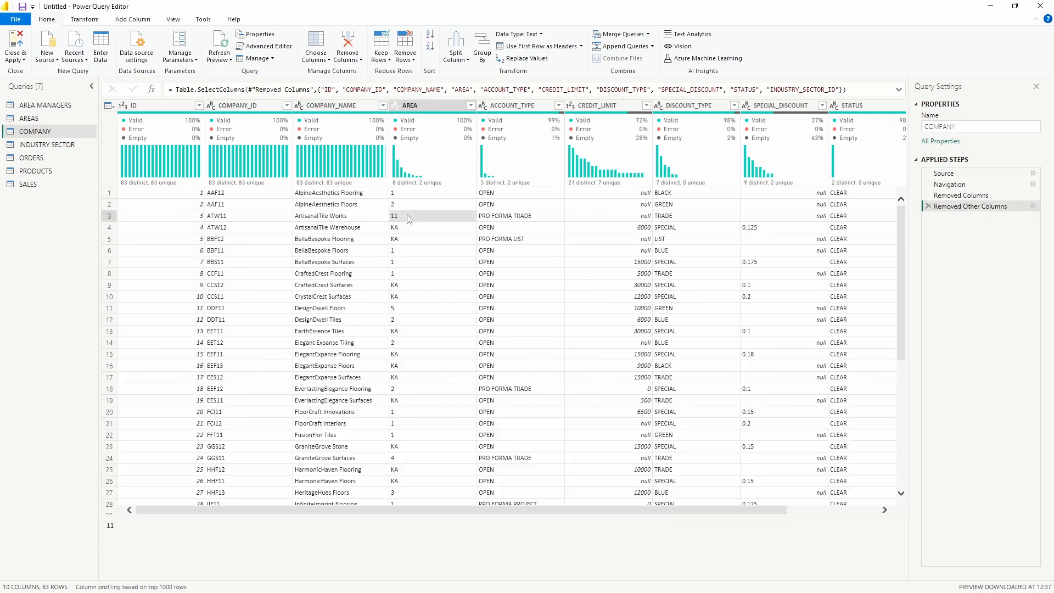
left_click(411, 226)
right_click(430, 108)
left_click(443, 234)
type("11")
key("Tab")
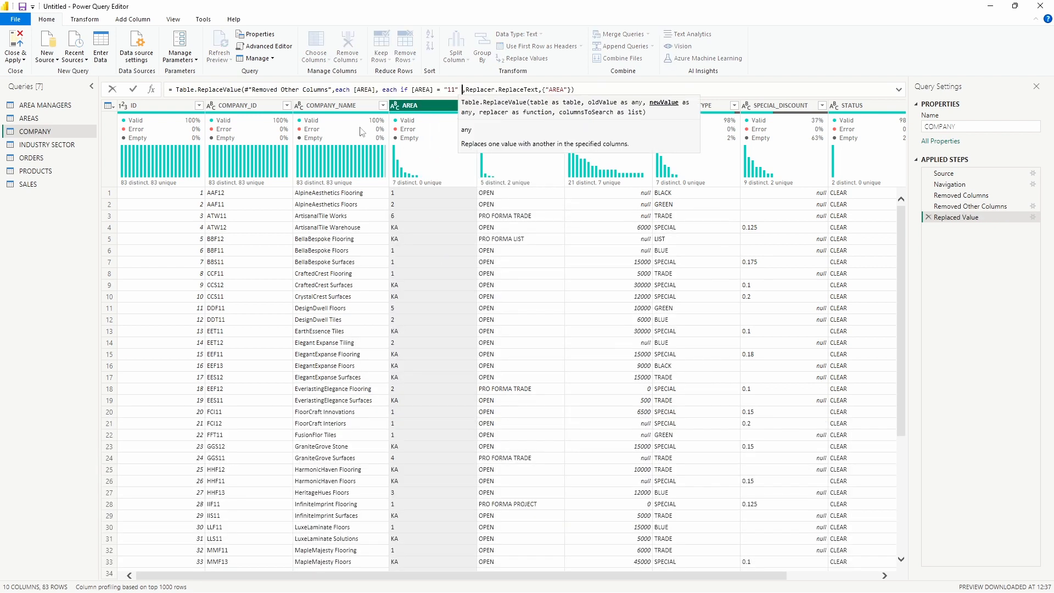
Step: Rewrite the Replaced Value formula as a conditional replacement in AREA, using if [AREA] = "11" then "6" followed by an else branch
type("[AREA] = \"11\" then \"")
type("6\" else i")
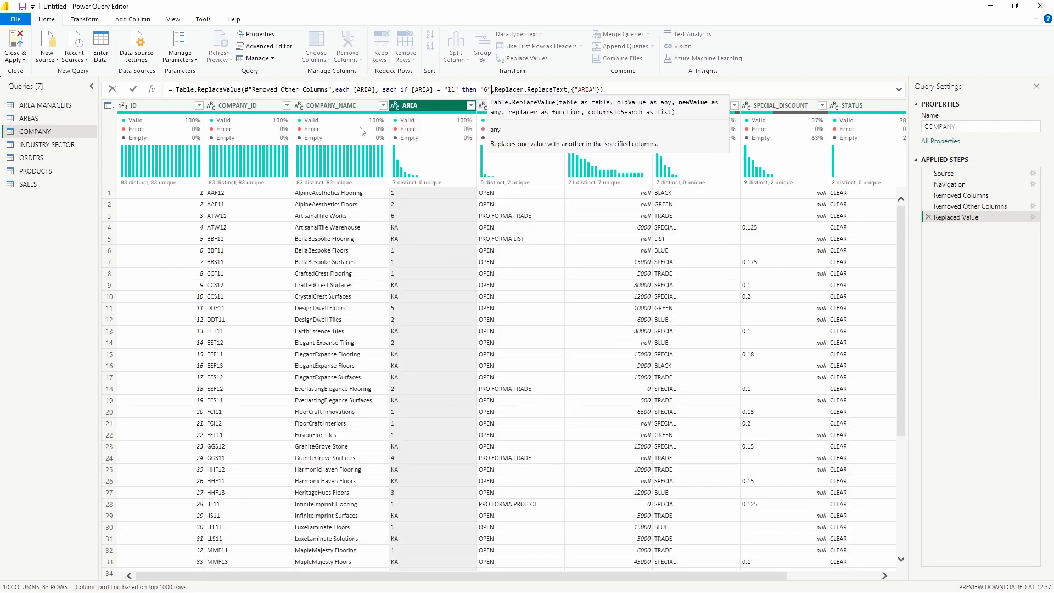